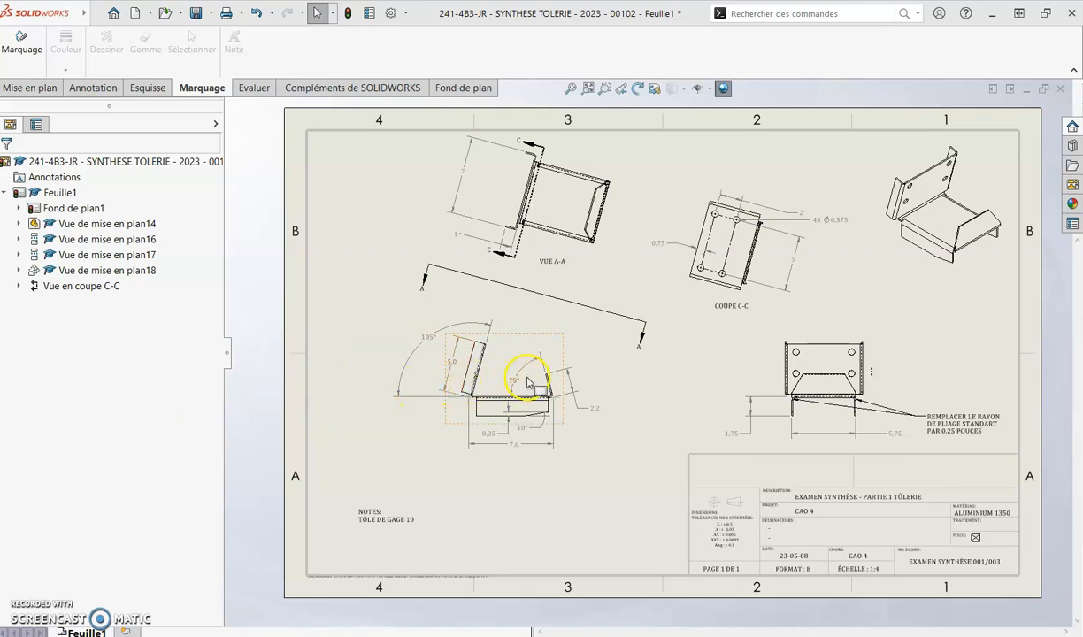
# Examine the side and front views, checking the flange and width dimensions and their reference points at the bend corners.
pyautogui.scroll(2, 528, 382)
pyautogui.scroll(-3, 674, 357)
pyautogui.scroll(1, 851, 261)
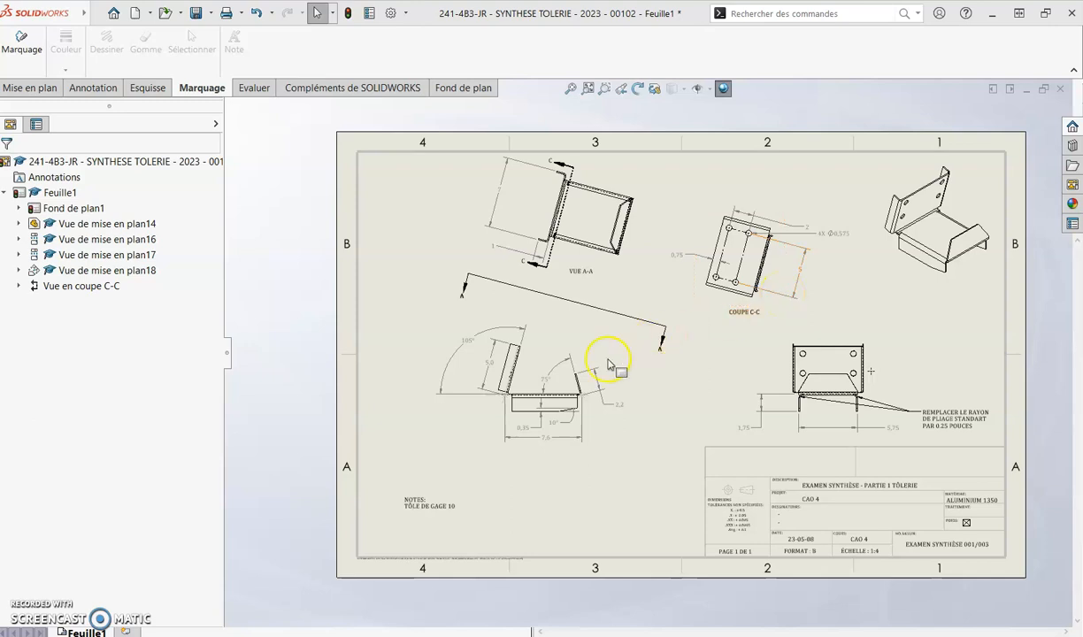
pyautogui.scroll(5, 608, 365)
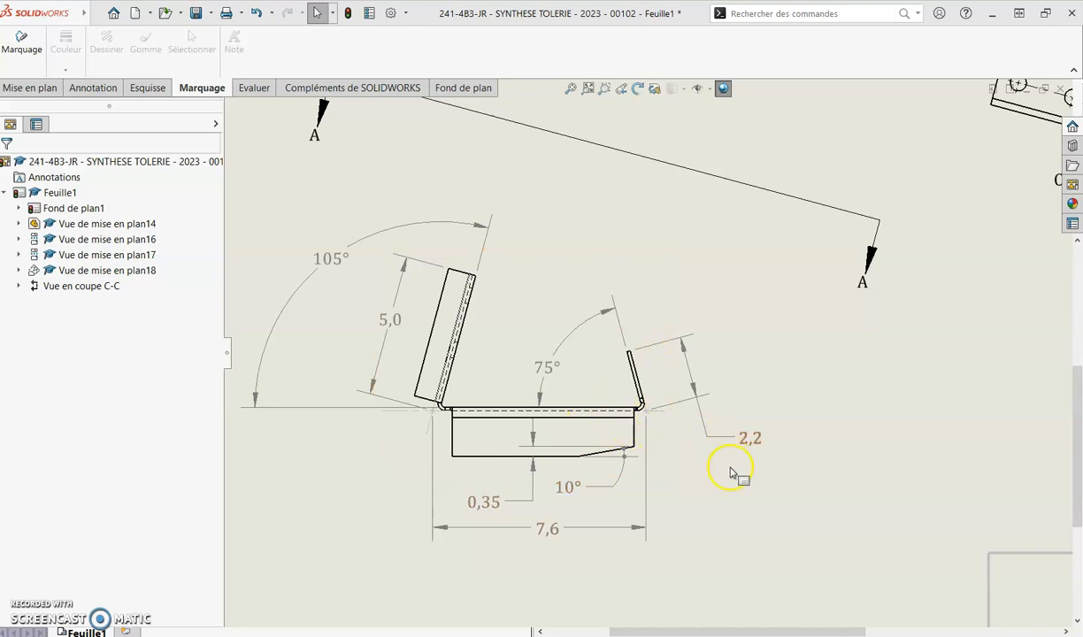
pyautogui.scroll(4, 691, 458)
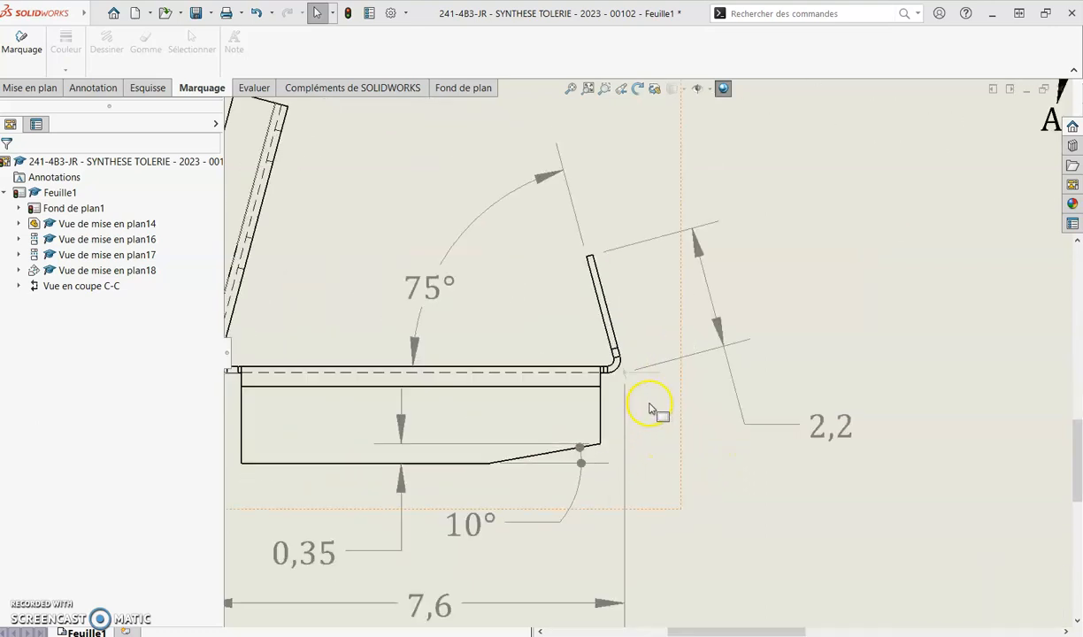
pyautogui.scroll(-6, 645, 248)
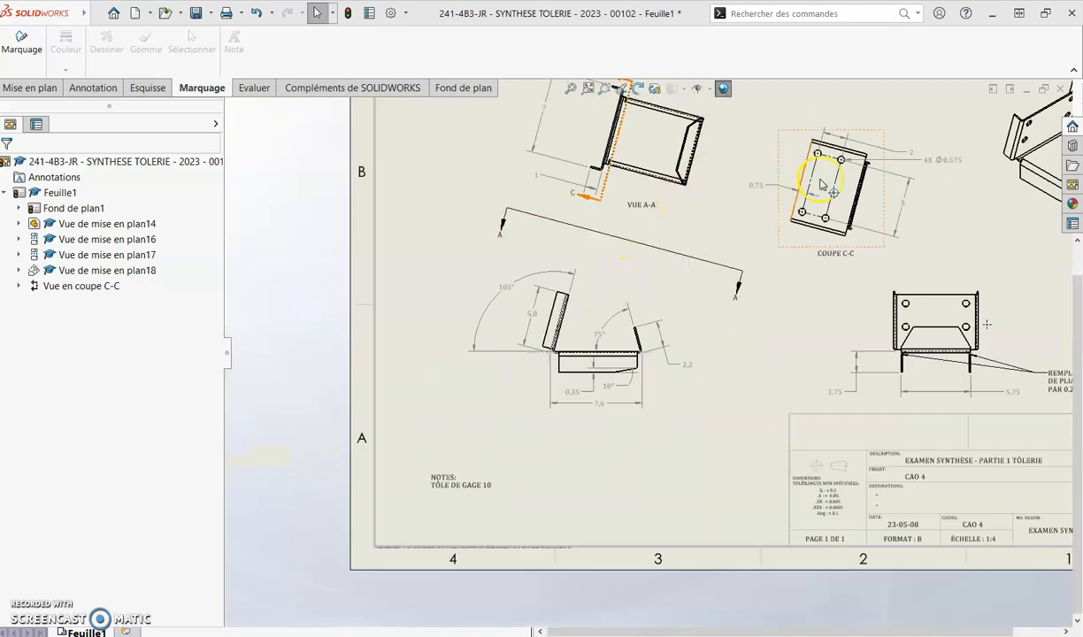
pyautogui.scroll(4, 937, 310)
pyautogui.scroll(2, 943, 317)
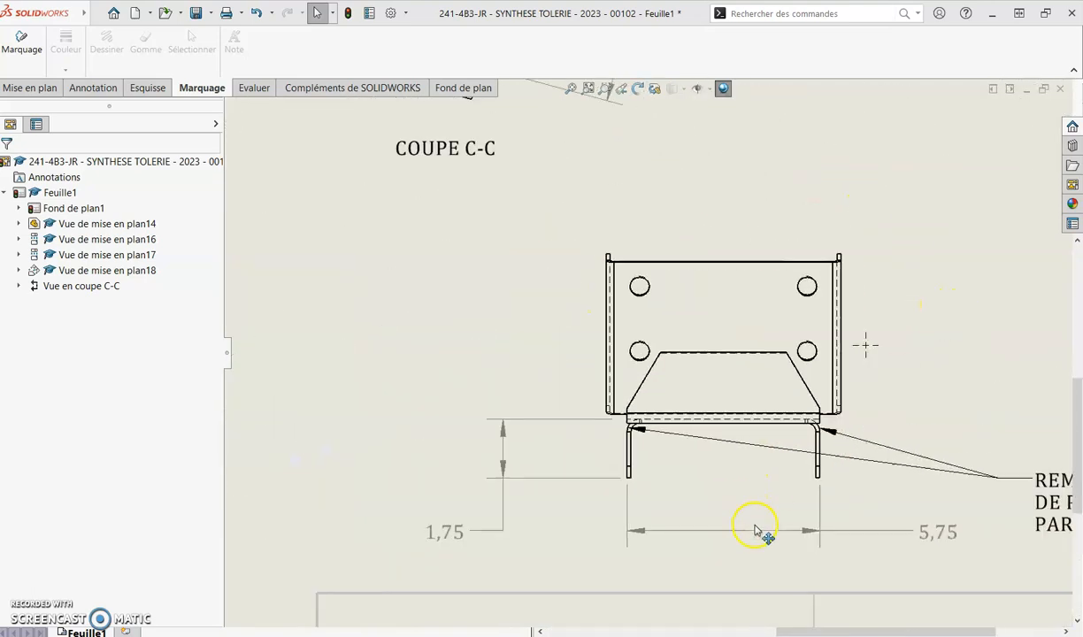
pyautogui.scroll(3, 548, 380)
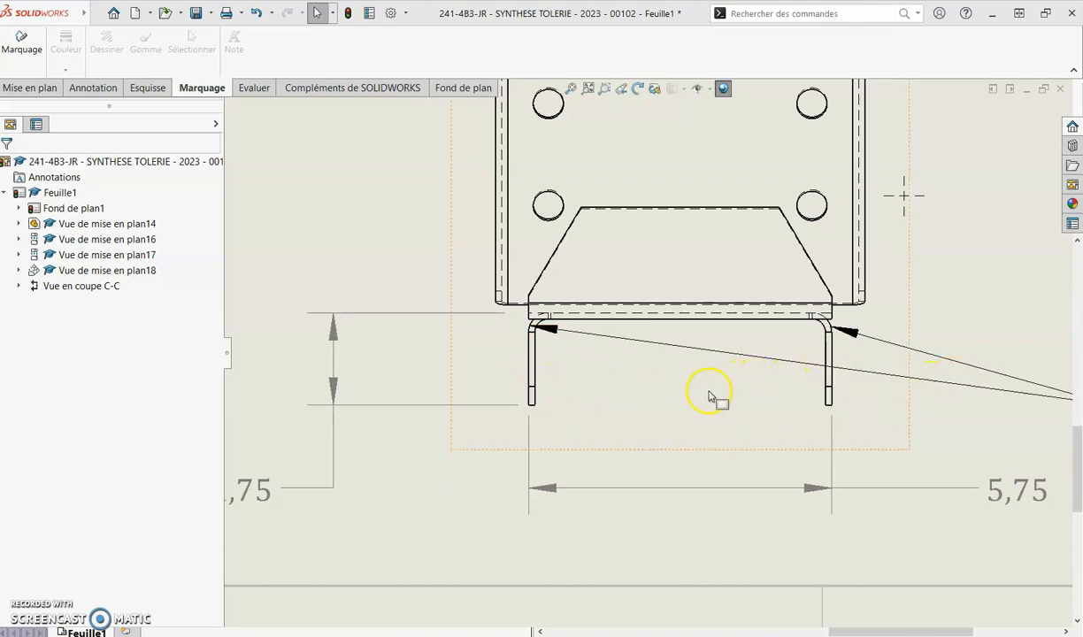
pyautogui.scroll(-5, 633, 367)
pyautogui.scroll(5, 575, 363)
pyautogui.scroll(5, 689, 379)
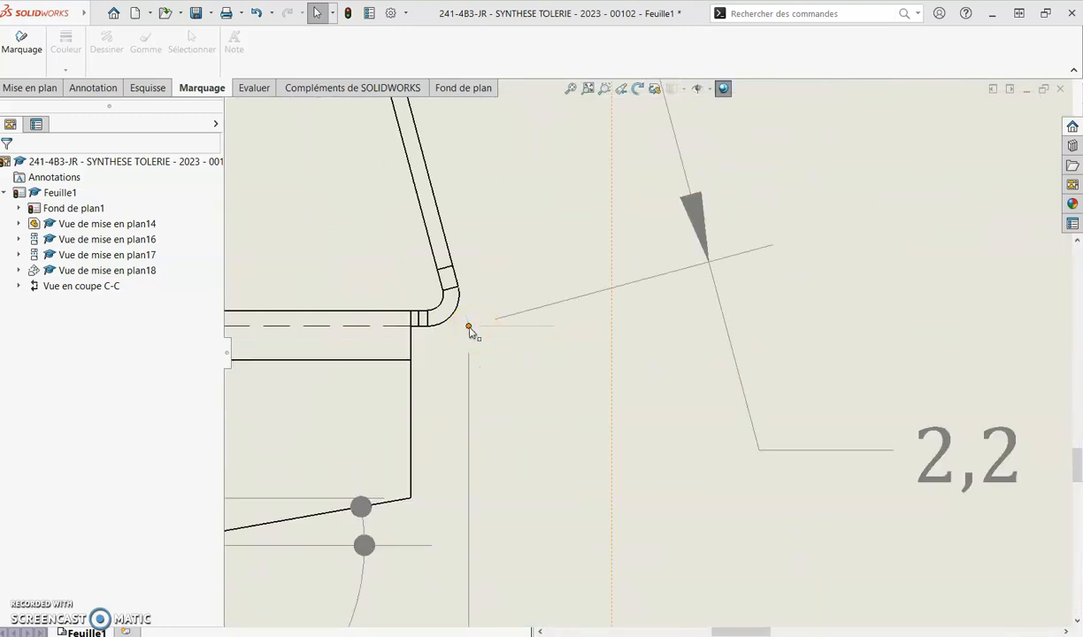
pyautogui.scroll(-4, 497, 349)
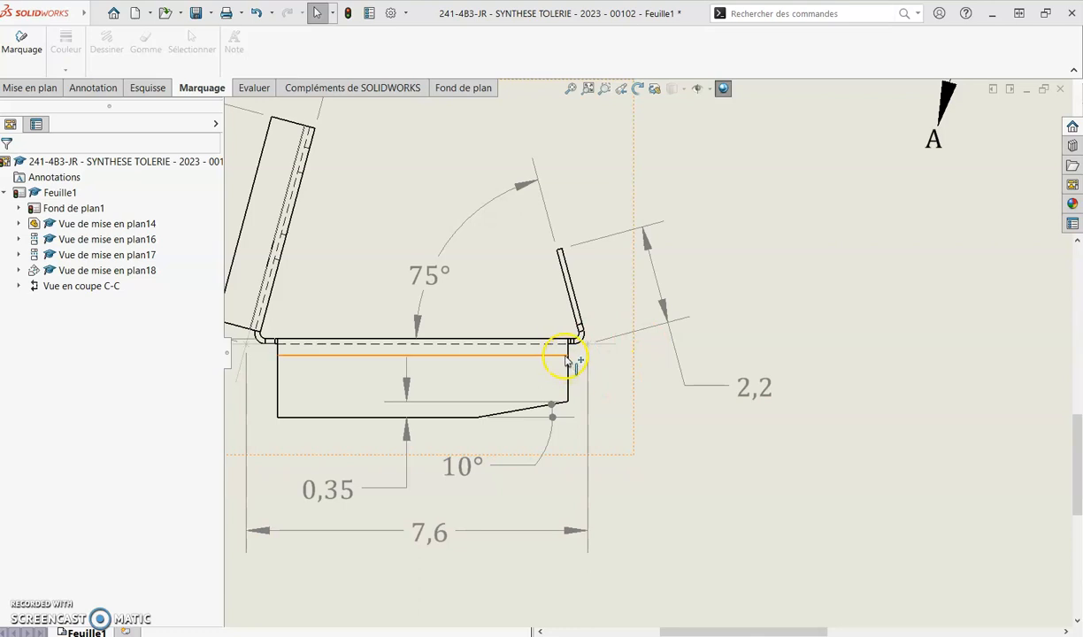
# Delete the construction lines and intersection point at the 75° flange's bend in the side view.
pyautogui.scroll(3, 584, 359)
pyautogui.click(619, 334)
pyautogui.press('Delete')
pyautogui.click(604, 342)
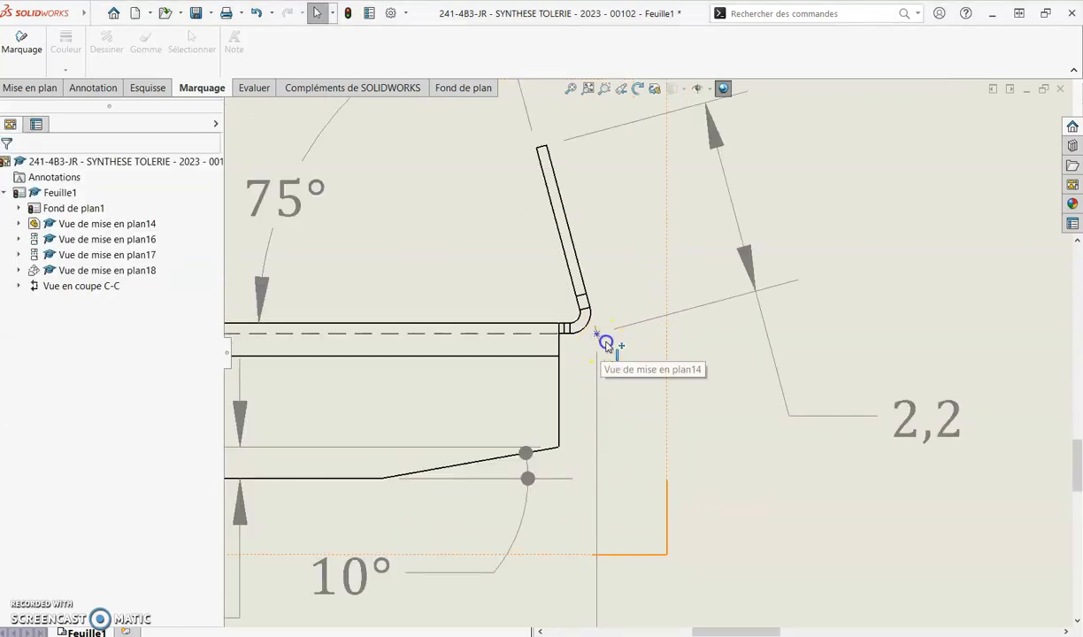
pyautogui.press('Delete')
pyautogui.scroll(2, 588, 330)
pyautogui.click(603, 337)
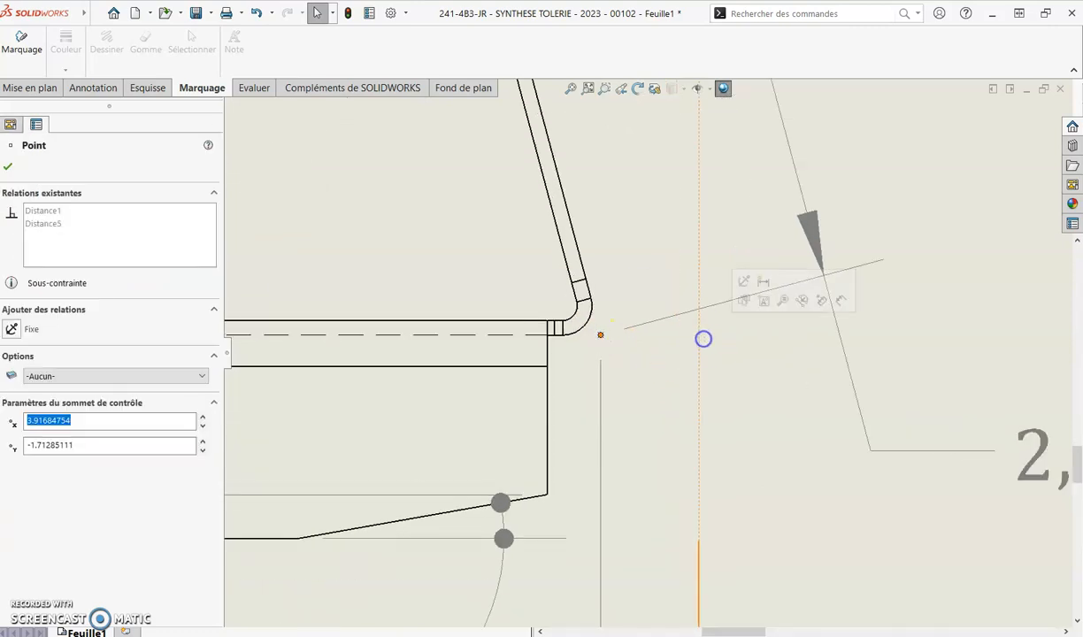
pyautogui.press('Delete')
pyautogui.scroll(-3, 646, 353)
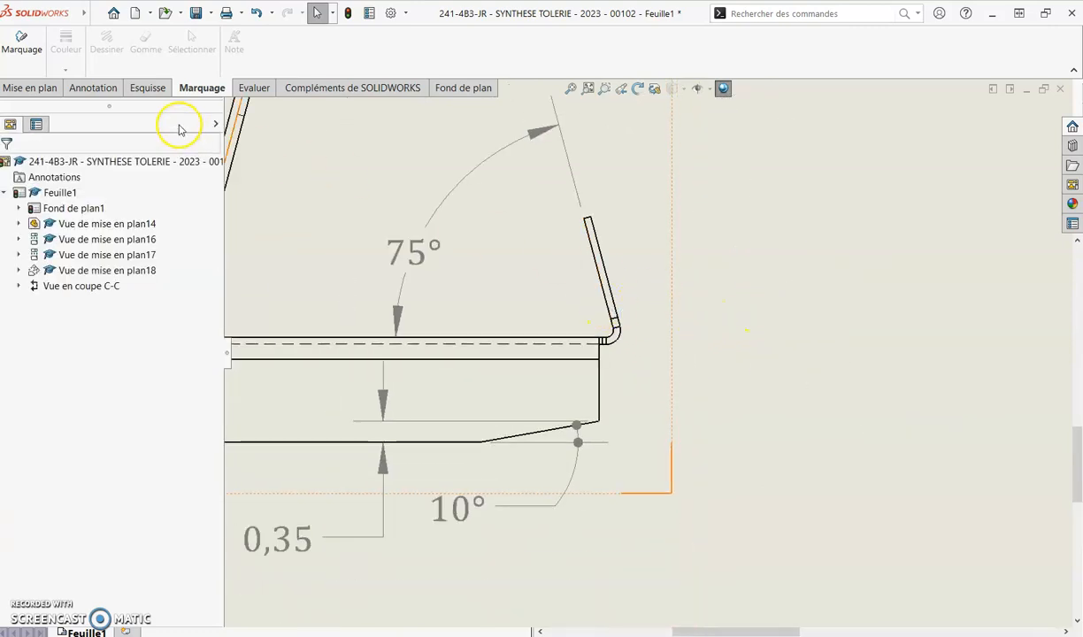
# Sketch a construction line from the 75° flange's outer tip down past the bend, roughly following its outer edge.
pyautogui.click(147, 88)
pyautogui.click(107, 35)
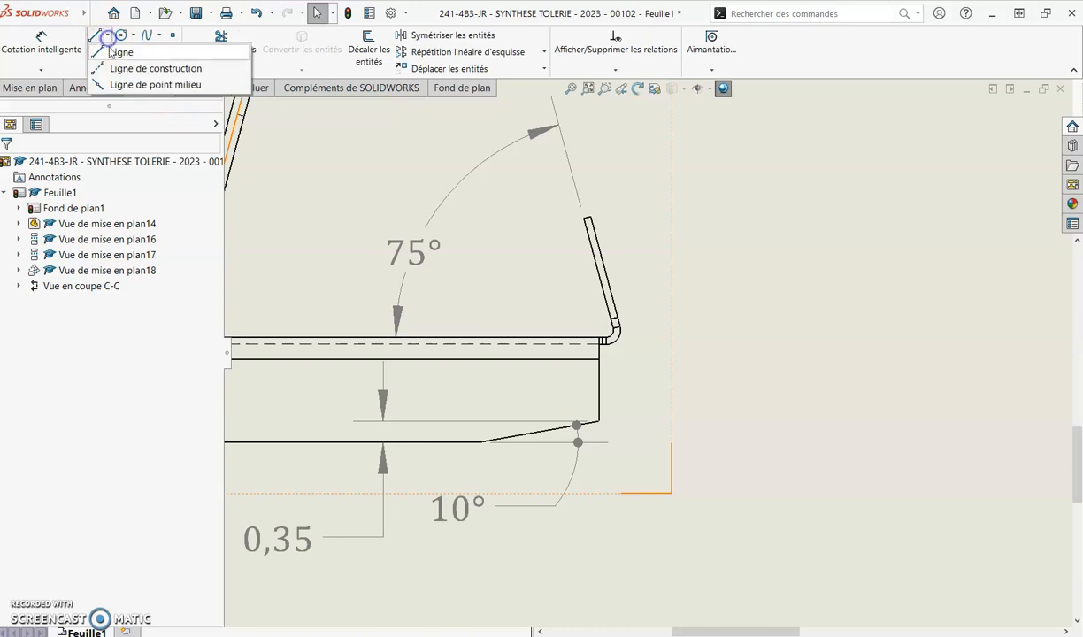
pyautogui.click(141, 68)
pyautogui.scroll(-5, 648, 334)
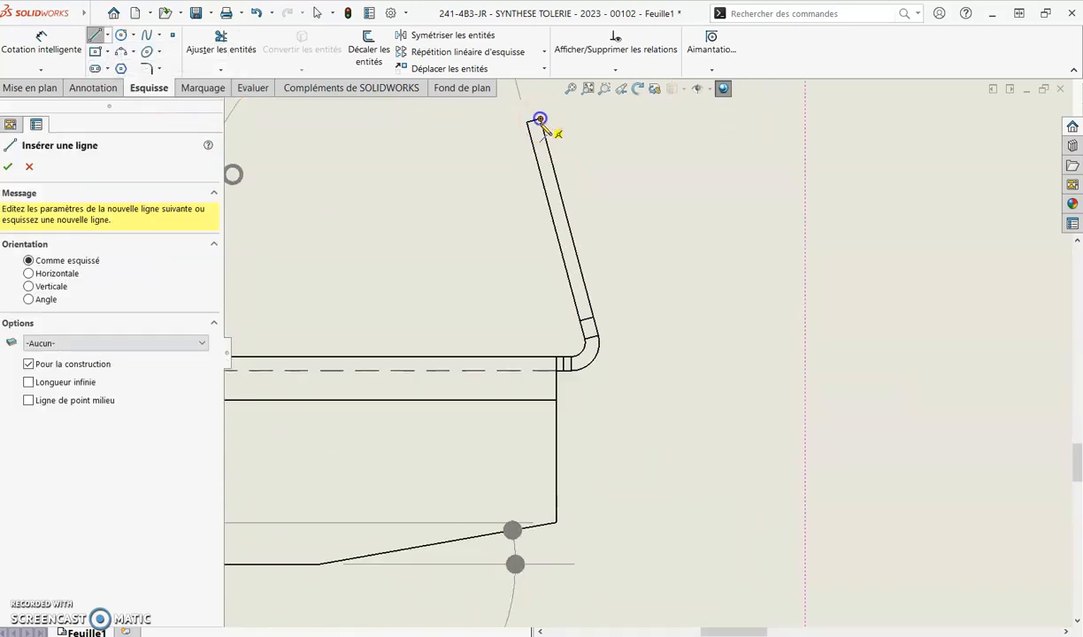
pyautogui.click(537, 120)
pyautogui.click(634, 433)
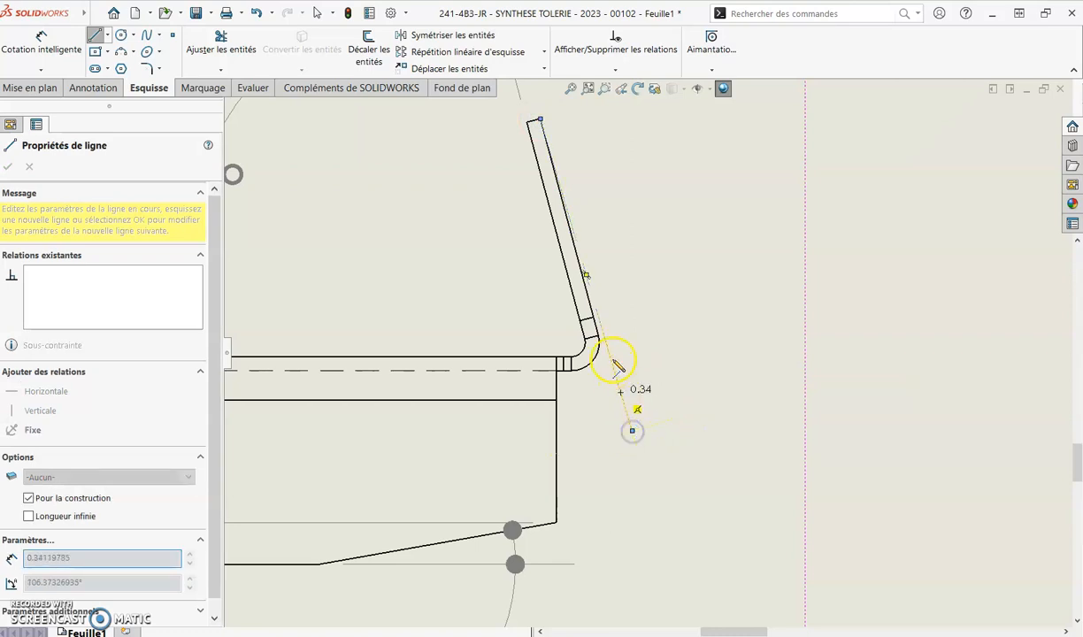
pyautogui.press('Escape')
# Make the new construction line collinear with the 75° flange's outer edge.
pyautogui.click(607, 329)
pyautogui.click(591, 306)
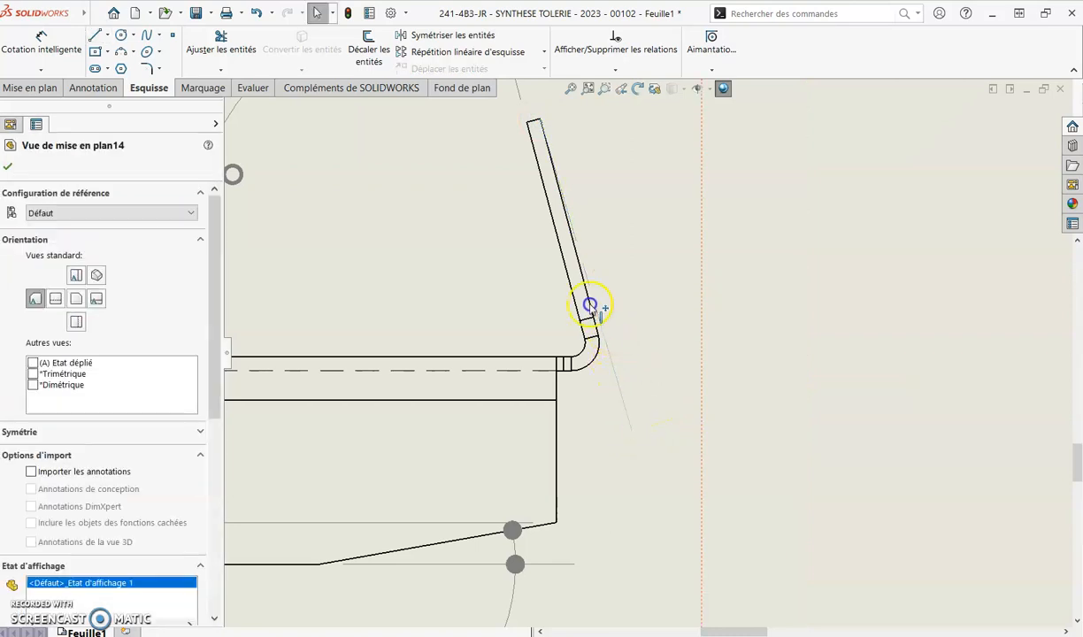
pyautogui.click(587, 297)
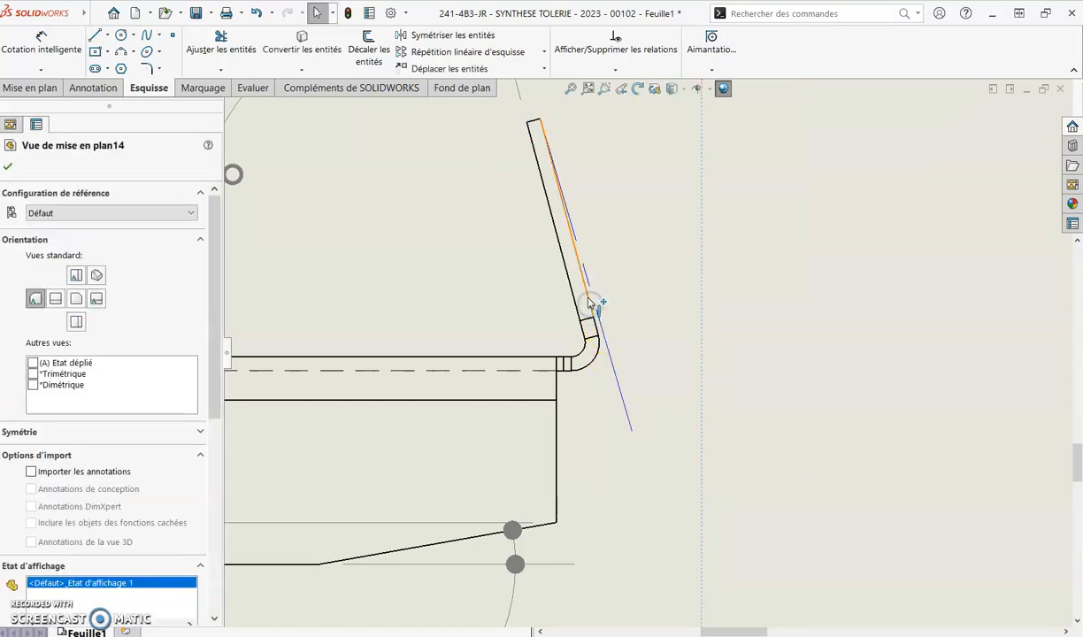
pyautogui.keyDown('ctrl'); pyautogui.click(617, 386); pyautogui.keyUp('ctrl')
pyautogui.click(16, 408)
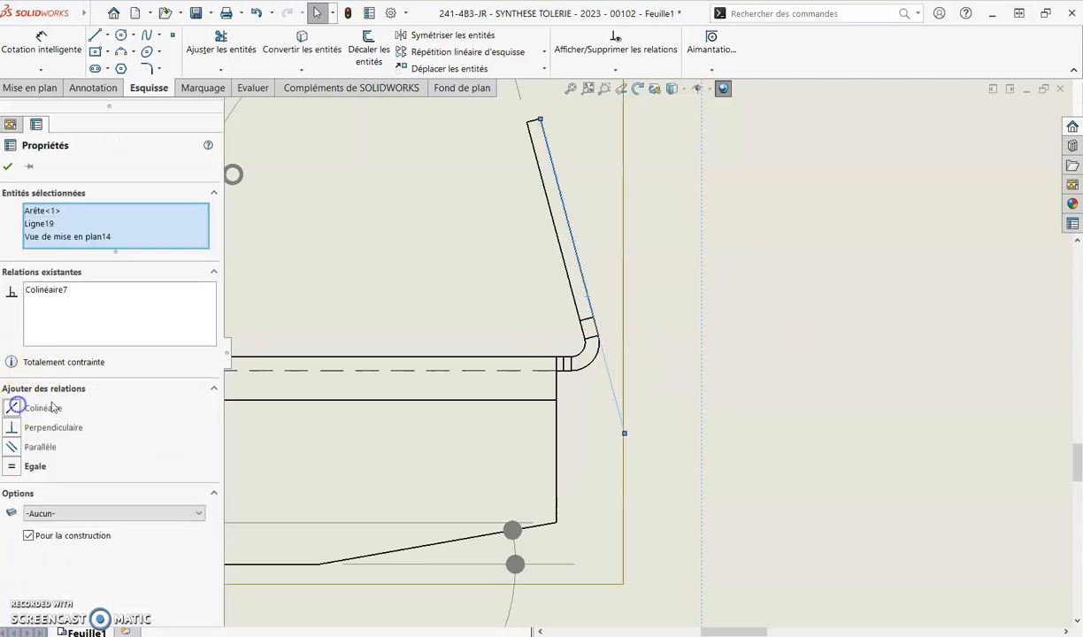
pyautogui.click(476, 302)
# Sketch a horizontal construction line along the base's underside, starting at the 105° flange's bend and extending past the opposite bend.
pyautogui.click(107, 35)
pyautogui.click(142, 67)
pyautogui.scroll(5, 550, 383)
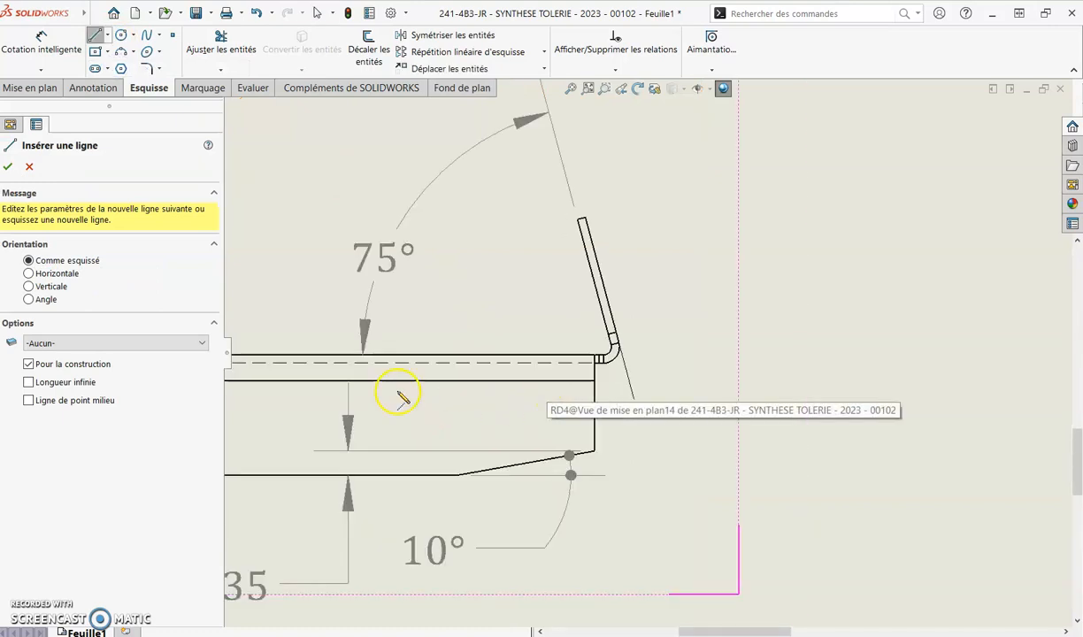
pyautogui.scroll(-5, 452, 389)
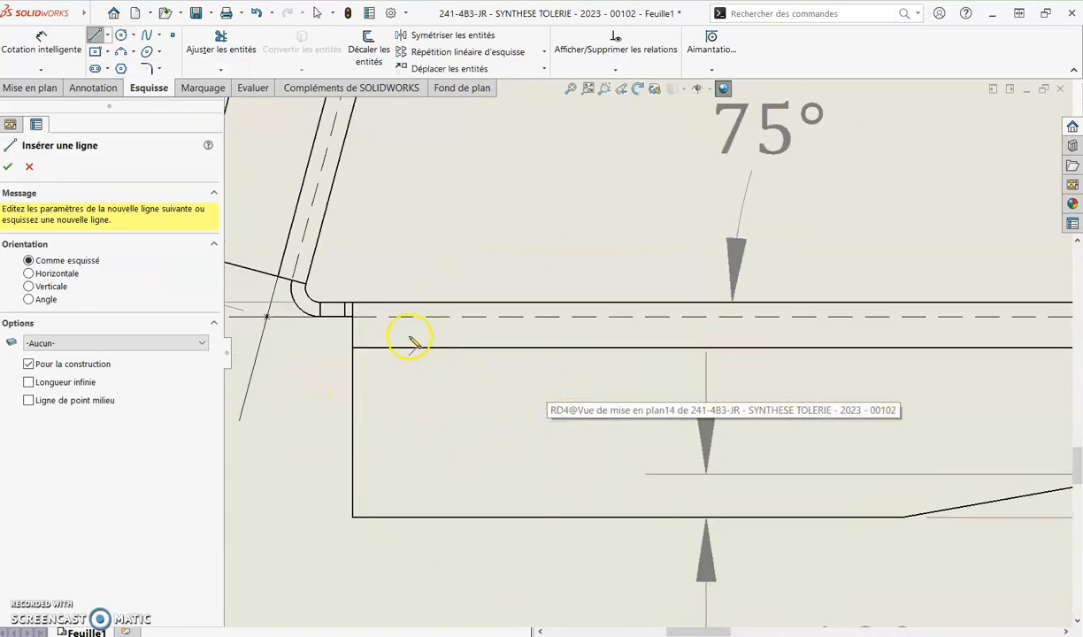
pyautogui.click(346, 317)
pyautogui.scroll(5, 889, 362)
pyautogui.scroll(-3, 623, 352)
pyautogui.scroll(-5, 551, 356)
pyautogui.click(500, 288)
pyautogui.press('Escape')
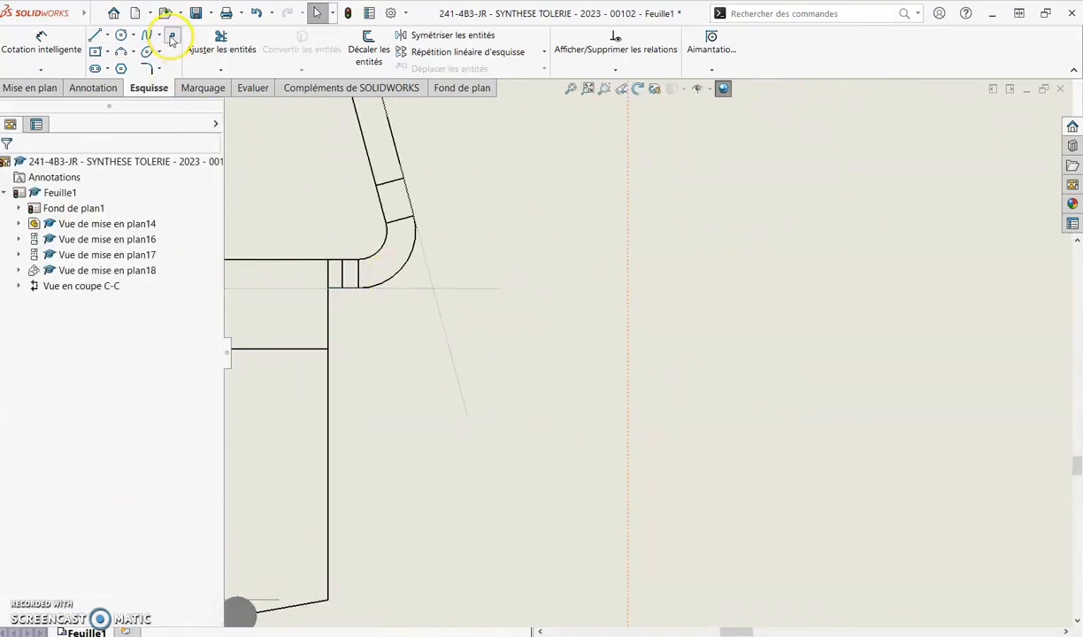
# Place a sketch point where the two construction lines cross outside the 75° flange's bend.
pyautogui.click(173, 35)
pyautogui.click(434, 288)
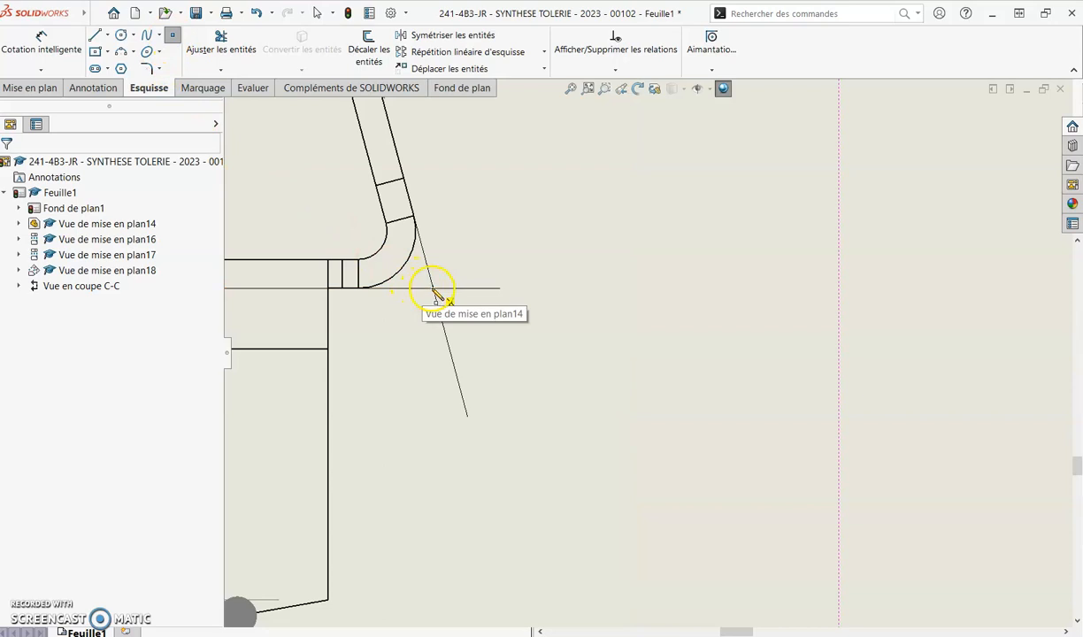
pyautogui.scroll(4, 459, 198)
pyautogui.press('Escape')
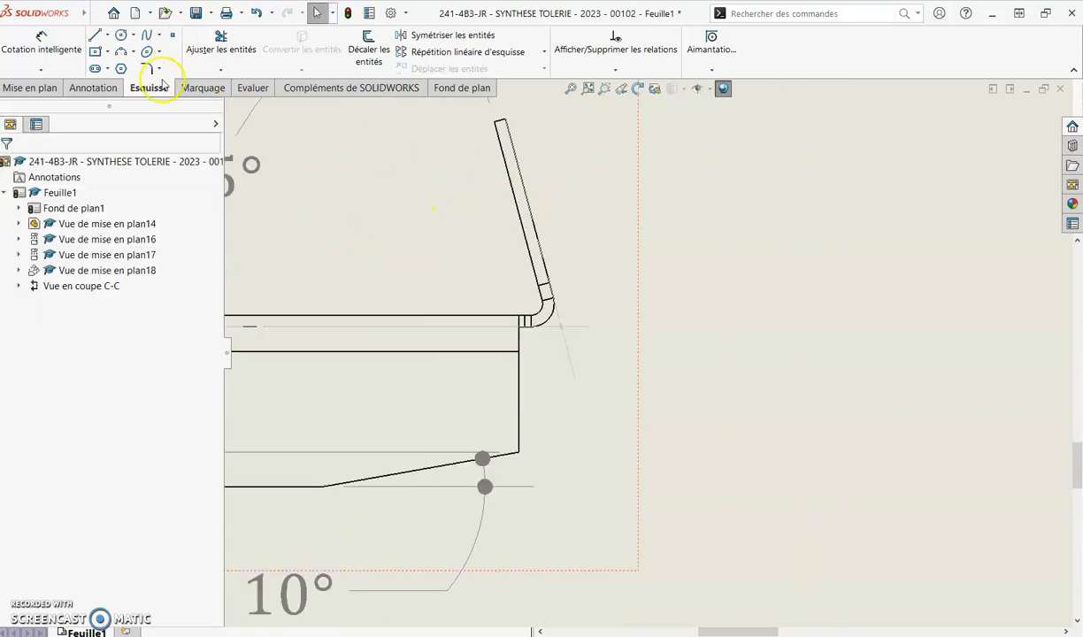
# Dimension the 75° flange's length from its tip edge to the intersection point, and move the dimension text outside the view.
pyautogui.click(41, 51)
pyautogui.click(501, 128)
pyautogui.click(562, 326)
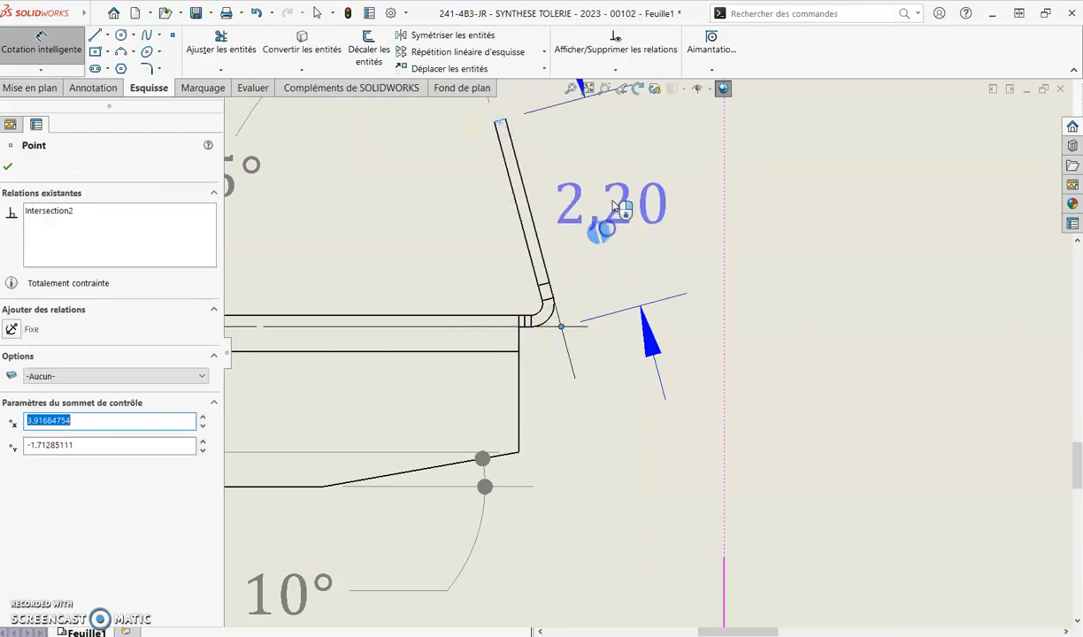
pyautogui.click(632, 184)
pyautogui.click(649, 268)
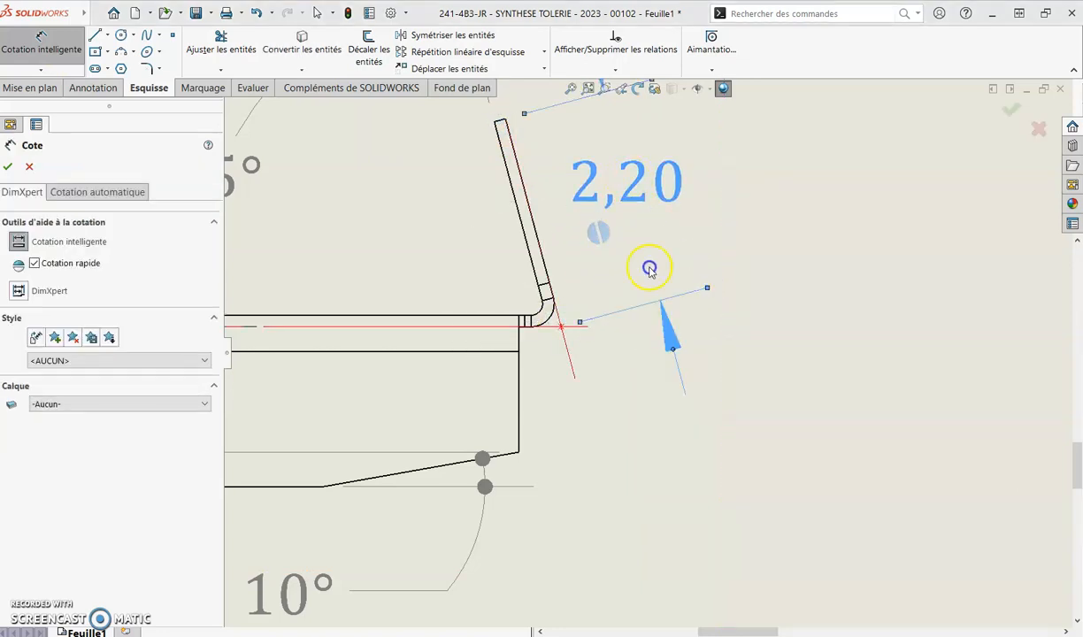
pyautogui.moveTo(693, 202); pyautogui.dragTo(778, 375)
pyautogui.click(567, 330)
pyautogui.scroll(5, 558, 336)
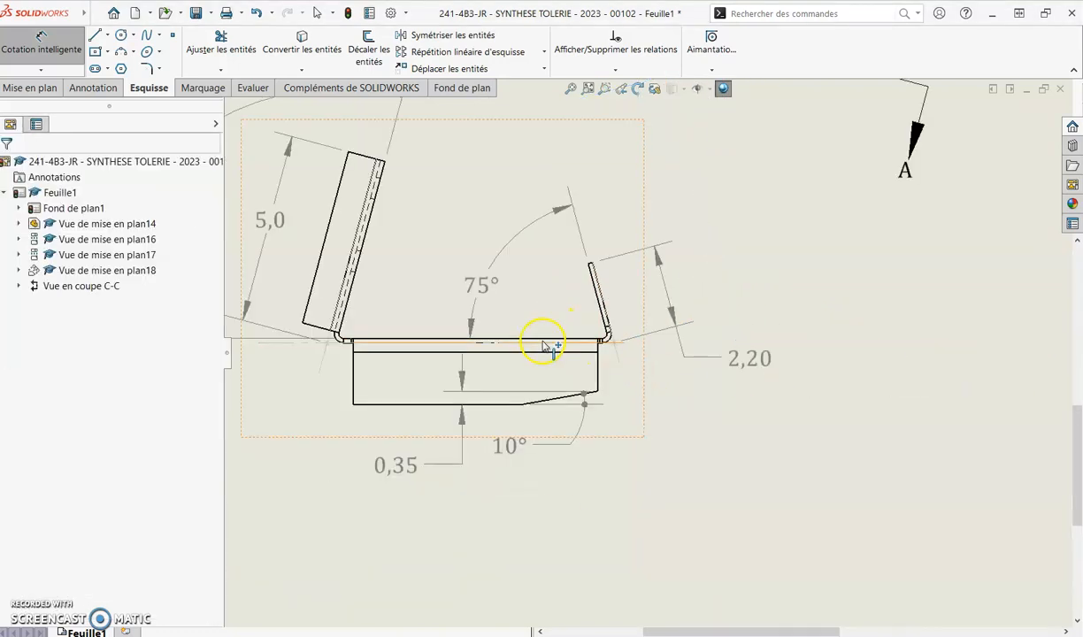
# Delete the construction lines and intersection point at the 105° flange's bend.
pyautogui.scroll(-7, 528, 367)
pyautogui.scroll(-2, 531, 350)
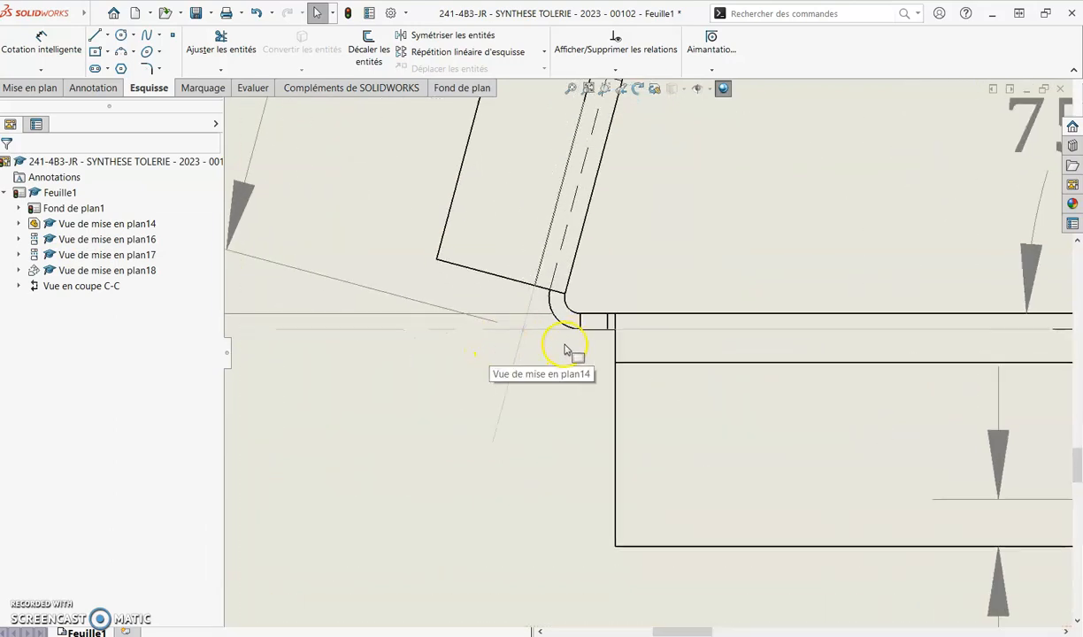
pyautogui.click(535, 330)
pyautogui.press('Delete')
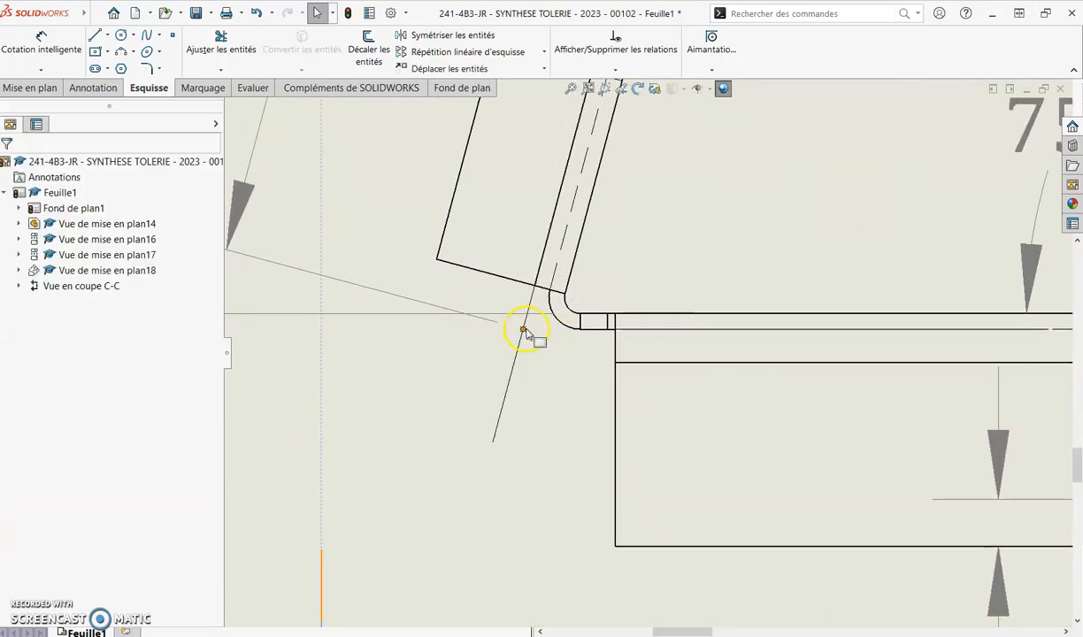
pyautogui.click(524, 335)
pyautogui.press('Delete')
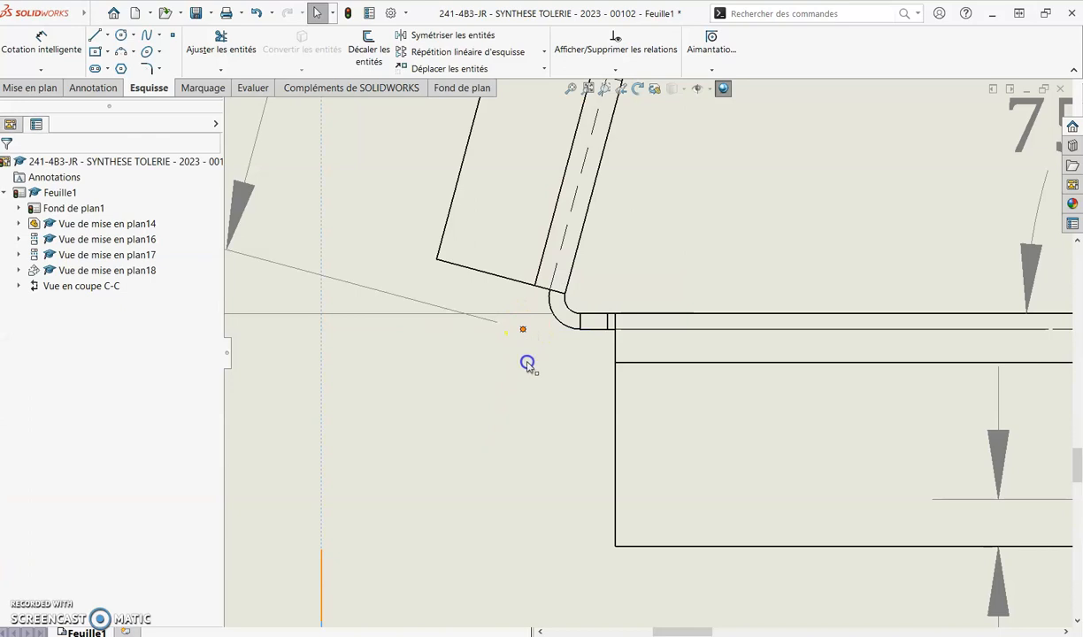
# Create a virtual sharp from the 105° flange's dashed outer edge and the base's bottom edge using the Point tool.
pyautogui.click(563, 241)
pyautogui.click(540, 406)
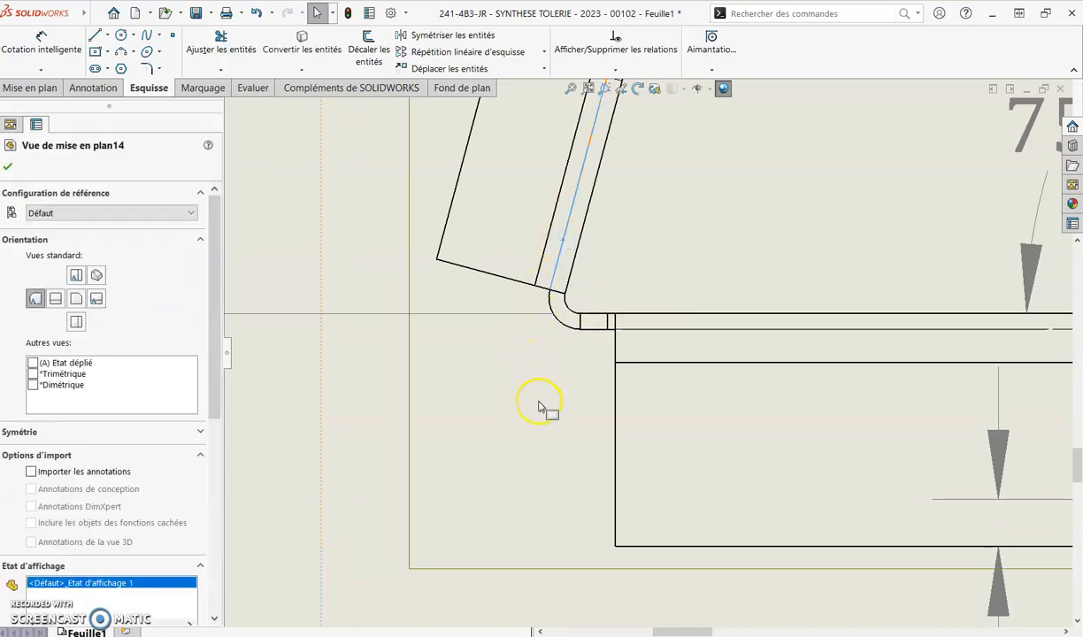
pyautogui.keyDown('ctrl'); pyautogui.click(597, 329); pyautogui.keyUp('ctrl')
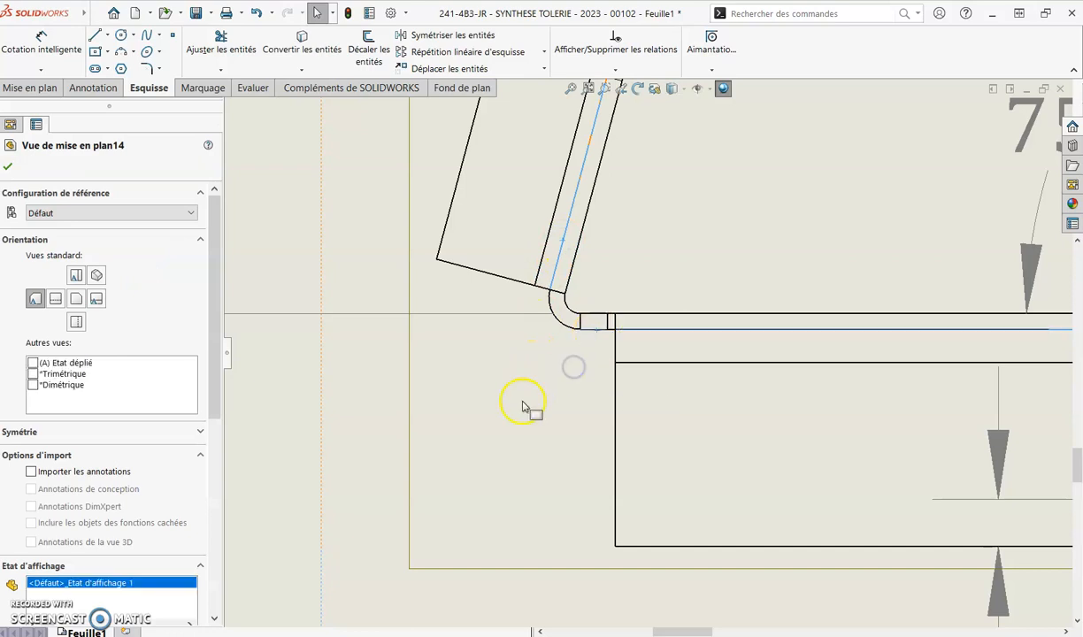
pyautogui.click(175, 40)
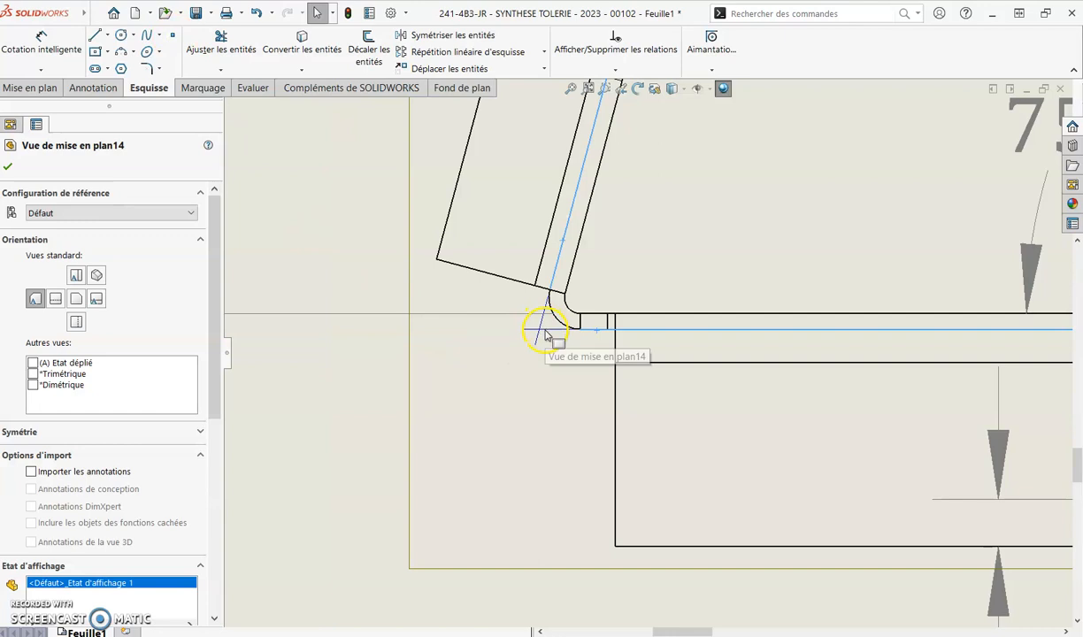
pyautogui.click(565, 400)
pyautogui.scroll(-6, 562, 321)
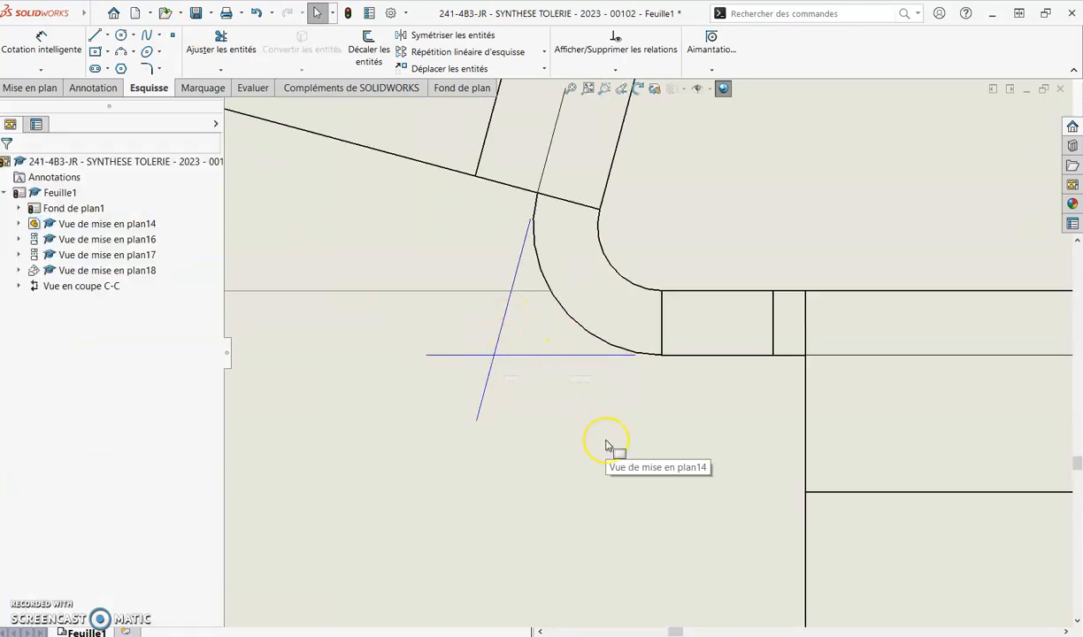
pyautogui.scroll(5, 606, 447)
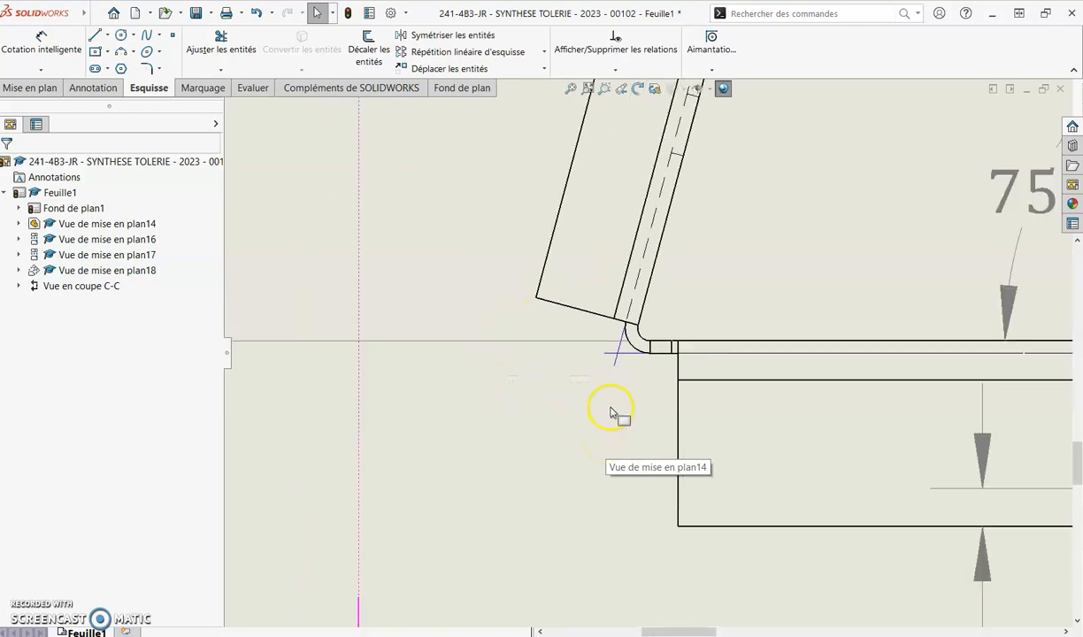
# Place a sketch point where the virtual sharp's lines cross at the 105° flange's bend.
pyautogui.click(173, 34)
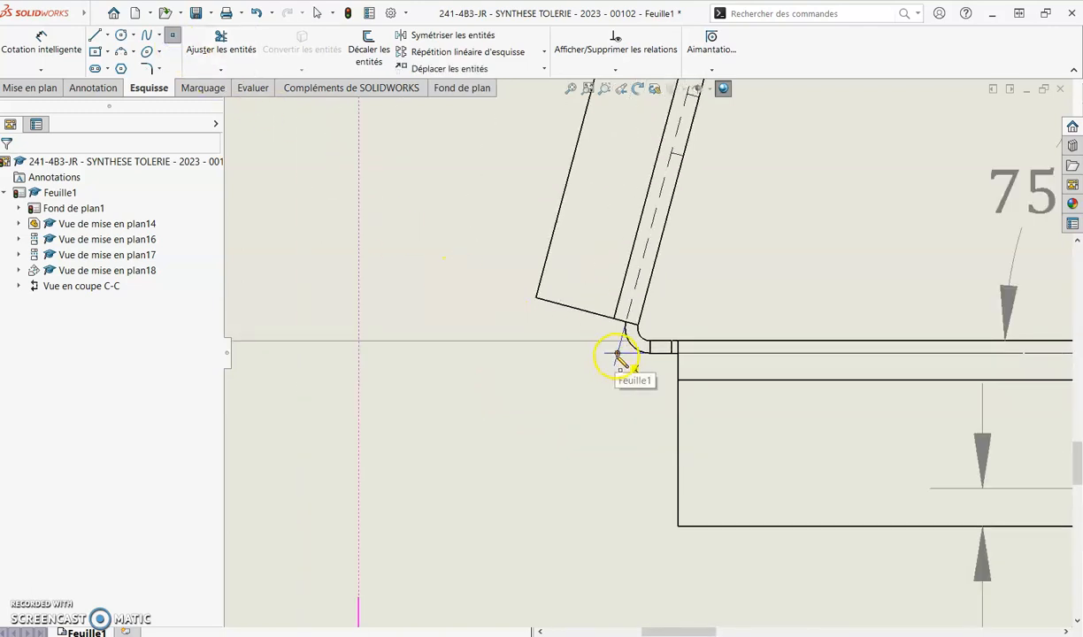
pyautogui.scroll(-1, 623, 359)
pyautogui.scroll(-3, 624, 358)
pyautogui.click(625, 343)
pyautogui.press('Escape')
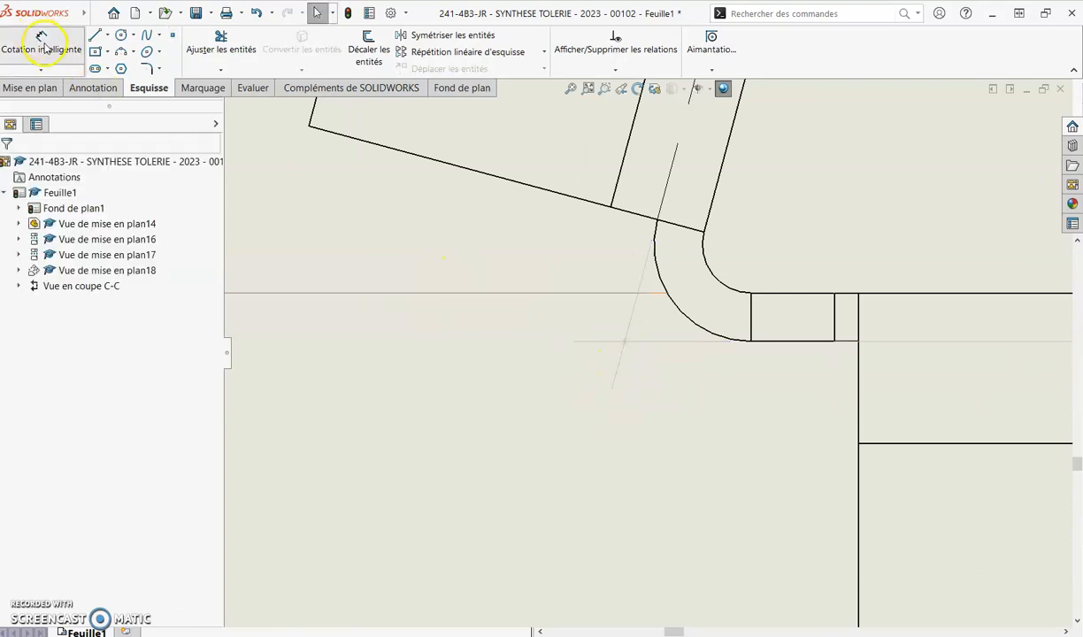
# Dimension the 105° flange's length from its tip edge to the virtual sharp point at its bend.
pyautogui.click(44, 46)
pyautogui.click(625, 343)
pyautogui.scroll(5, 700, 309)
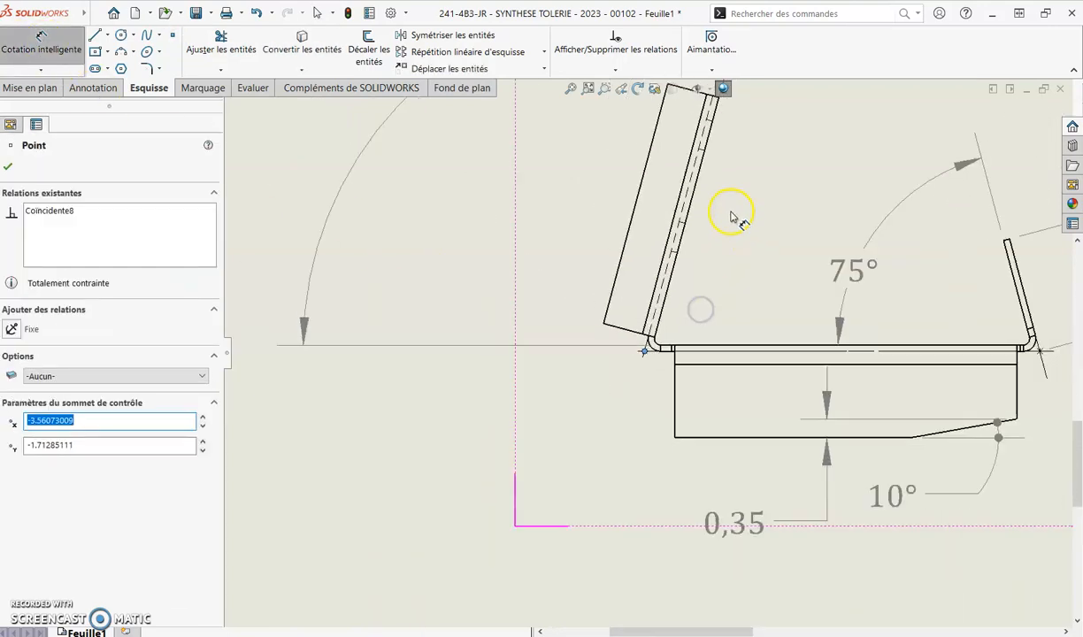
pyautogui.scroll(2, 731, 216)
pyautogui.click(662, 225)
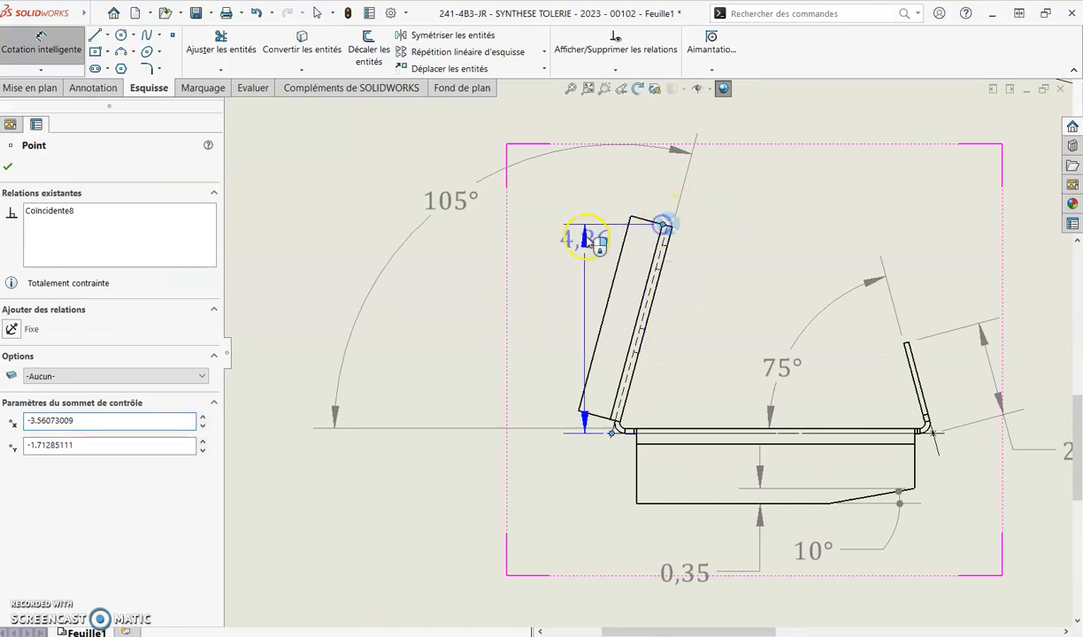
pyautogui.press('Escape')
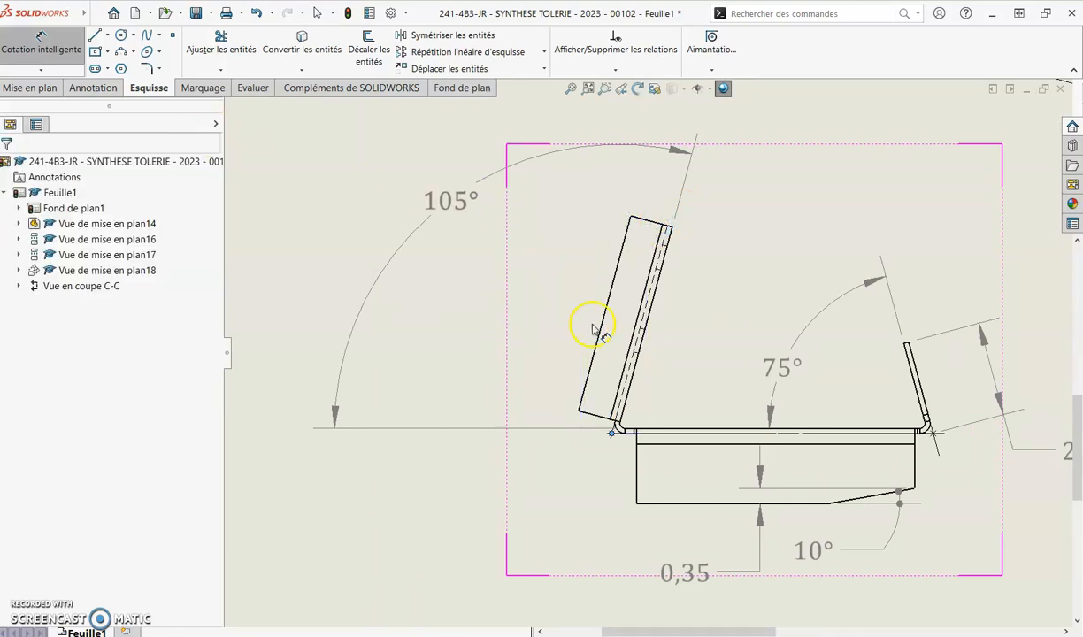
pyautogui.click(650, 228)
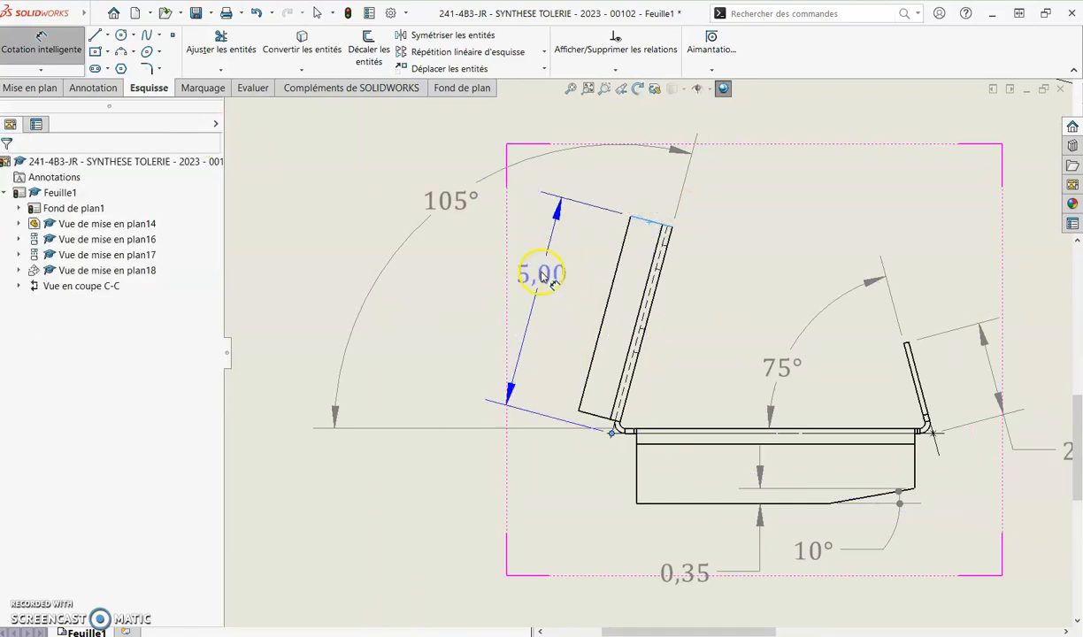
pyautogui.click(531, 281)
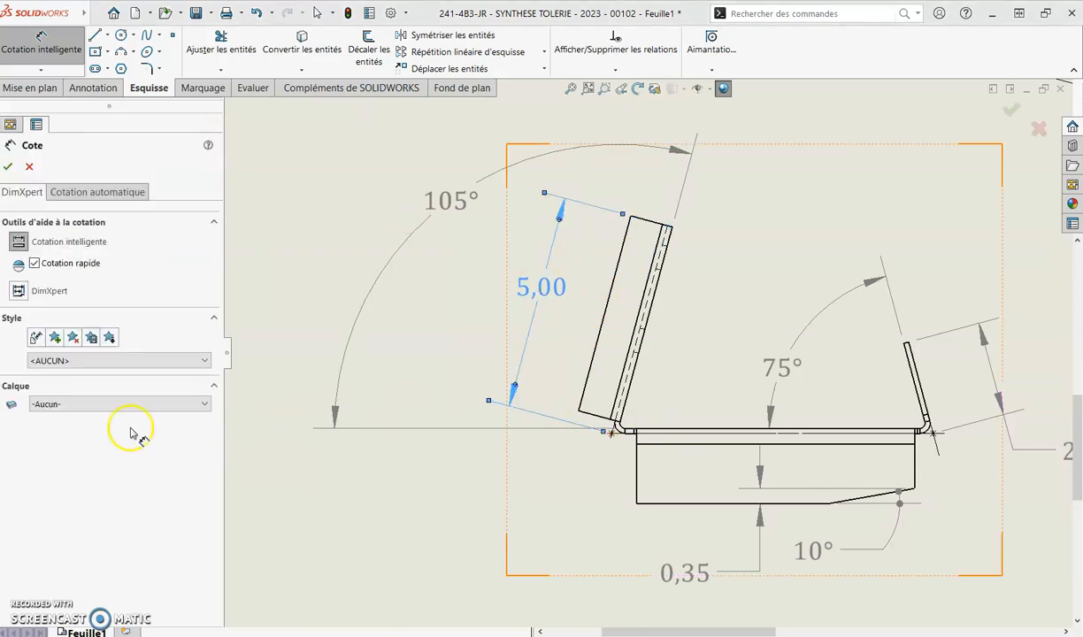
pyautogui.press('Escape')
# Delete the 105° angle dimension and the construction lines and intersection point at the 75° flange's bend.
pyautogui.click(428, 431)
pyautogui.press('Delete')
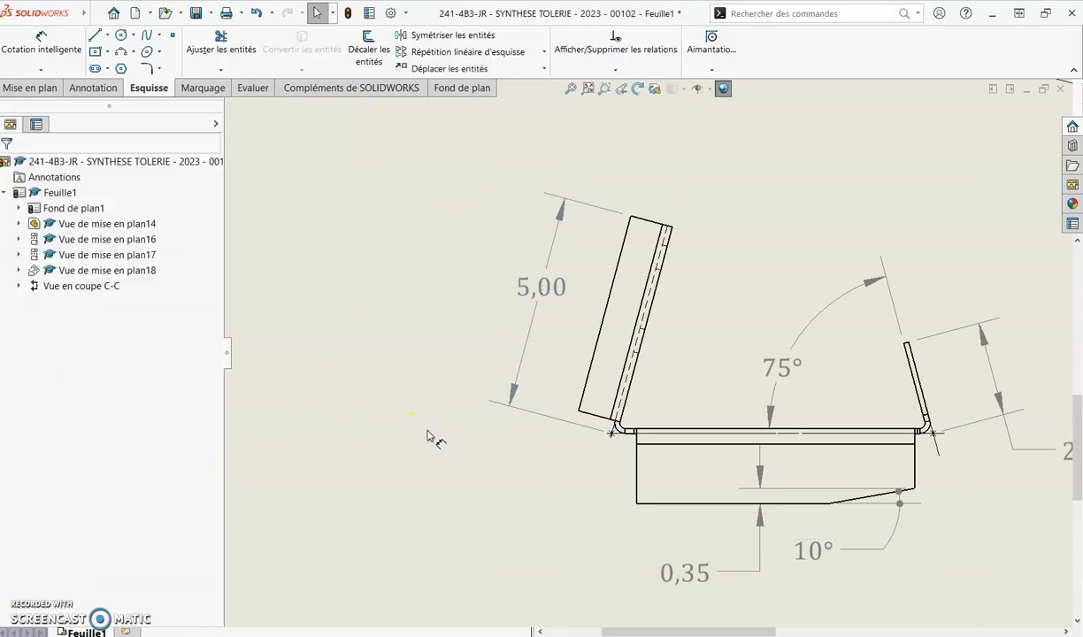
pyautogui.scroll(-5, 841, 429)
pyautogui.click(851, 389)
pyautogui.press('Delete')
pyautogui.click(851, 405)
pyautogui.press('Delete')
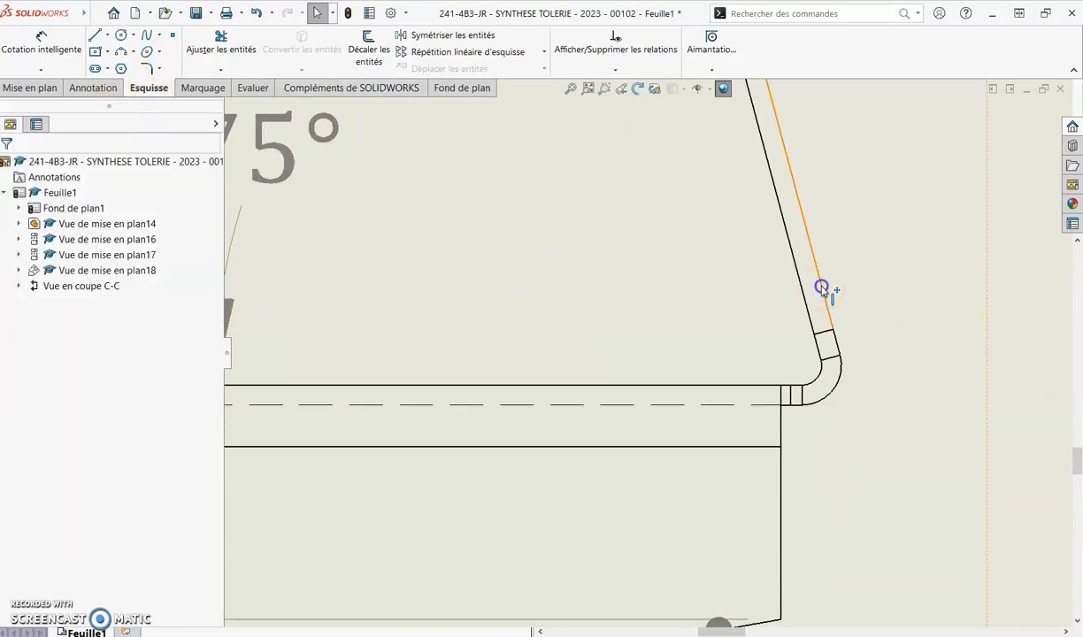
# Create a virtual sharp from the 75° flange's outer edge and the base's bottom edge using the Point tool.
pyautogui.click(816, 411)
pyautogui.scroll(-5, 805, 418)
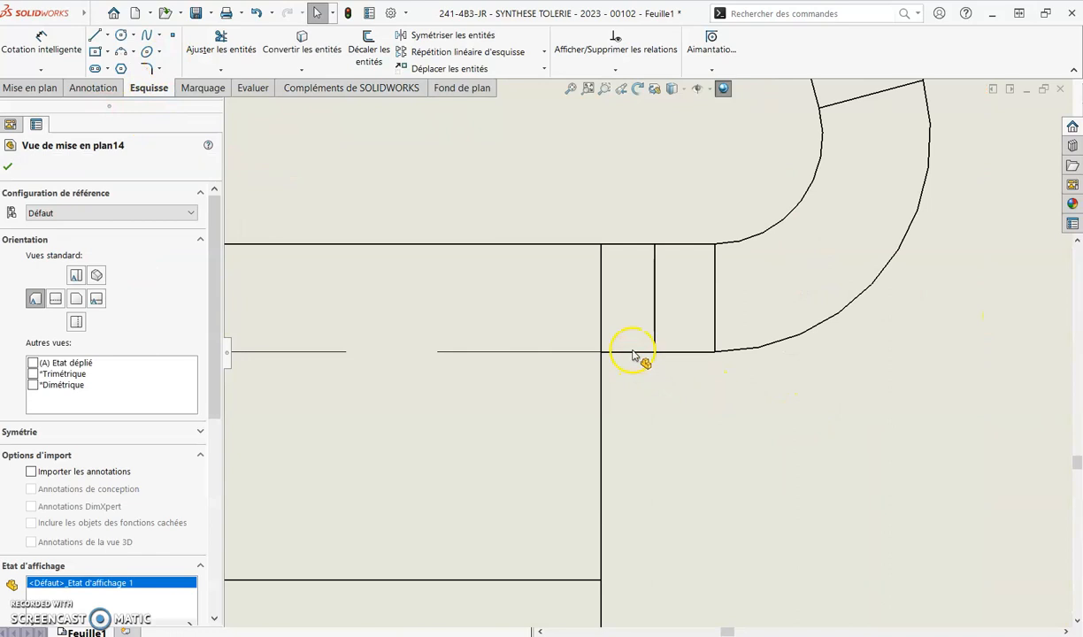
pyautogui.click(634, 353)
pyautogui.scroll(3, 801, 274)
pyautogui.scroll(1, 810, 269)
pyautogui.click(175, 39)
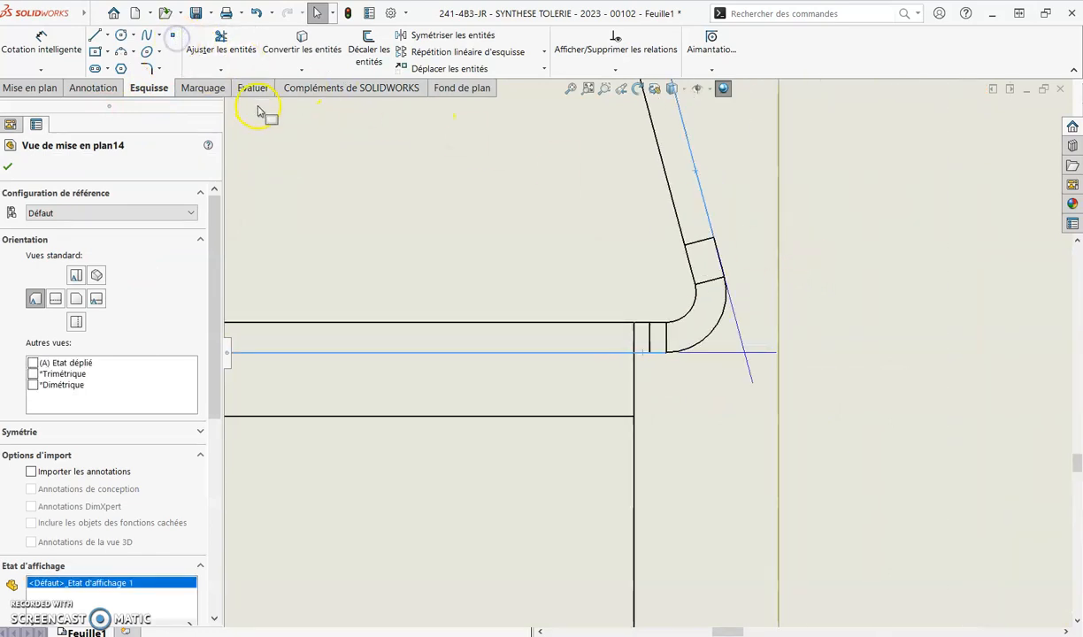
# Place a sketch point where the virtual sharp's lines cross at the 75° flange's bend.
pyautogui.click(41, 43)
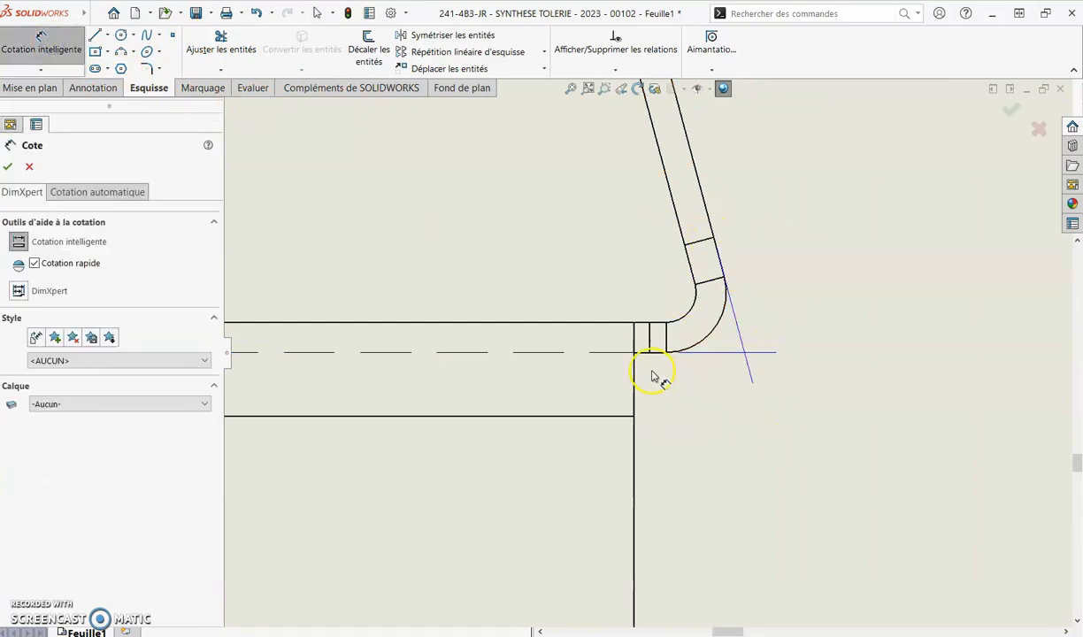
pyautogui.press('Escape')
pyautogui.click(174, 42)
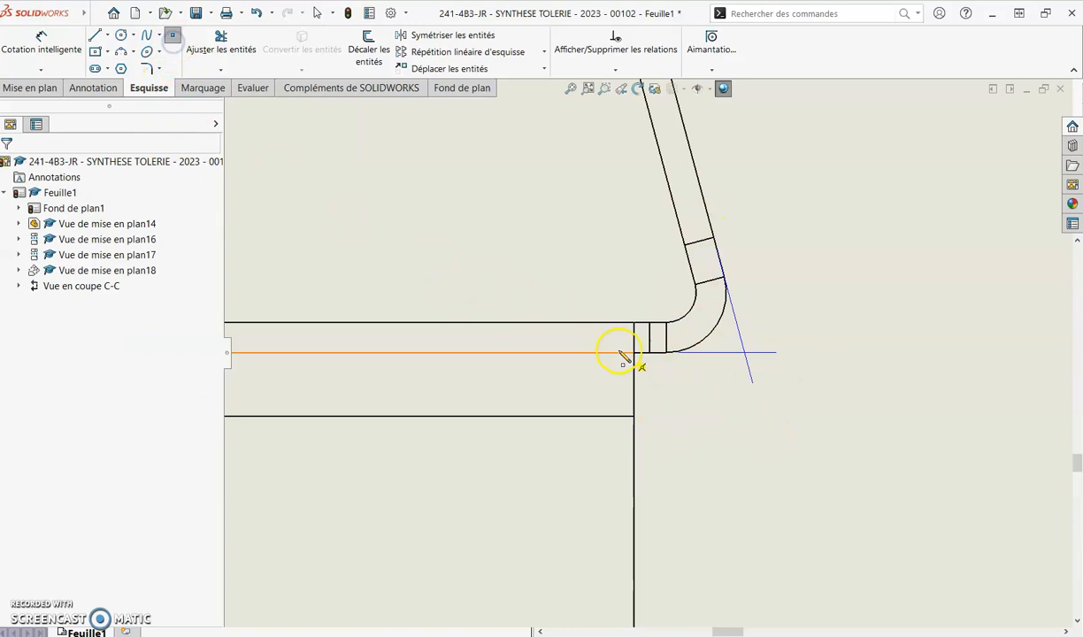
# Try to dimension the 75° flange's length from the virtual sharp point to the flange tip.
pyautogui.click(43, 42)
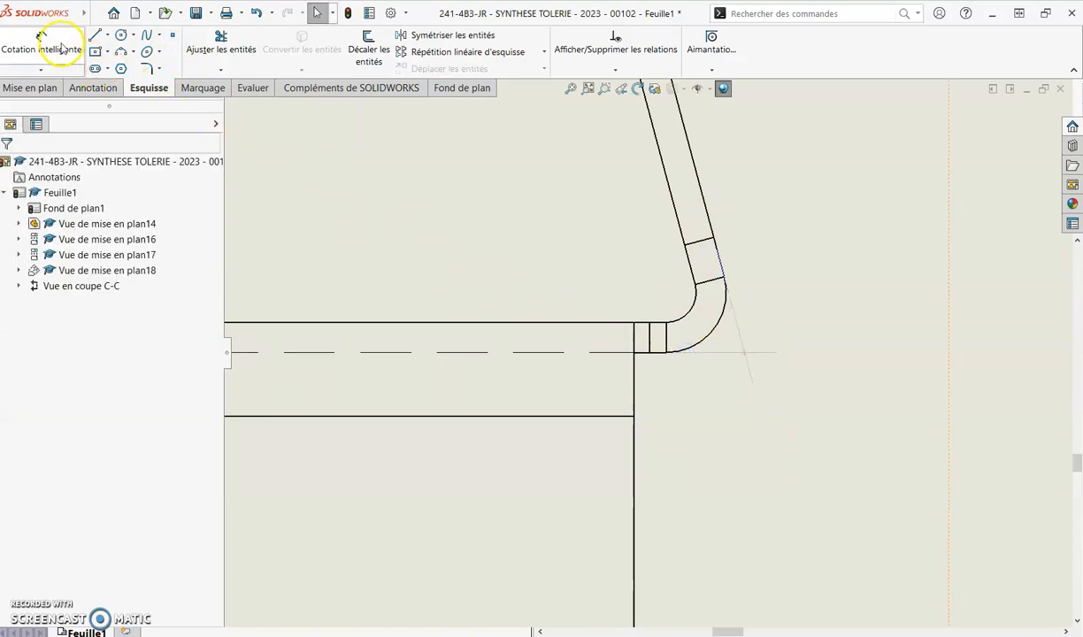
pyautogui.click(744, 352)
pyautogui.scroll(6, 821, 285)
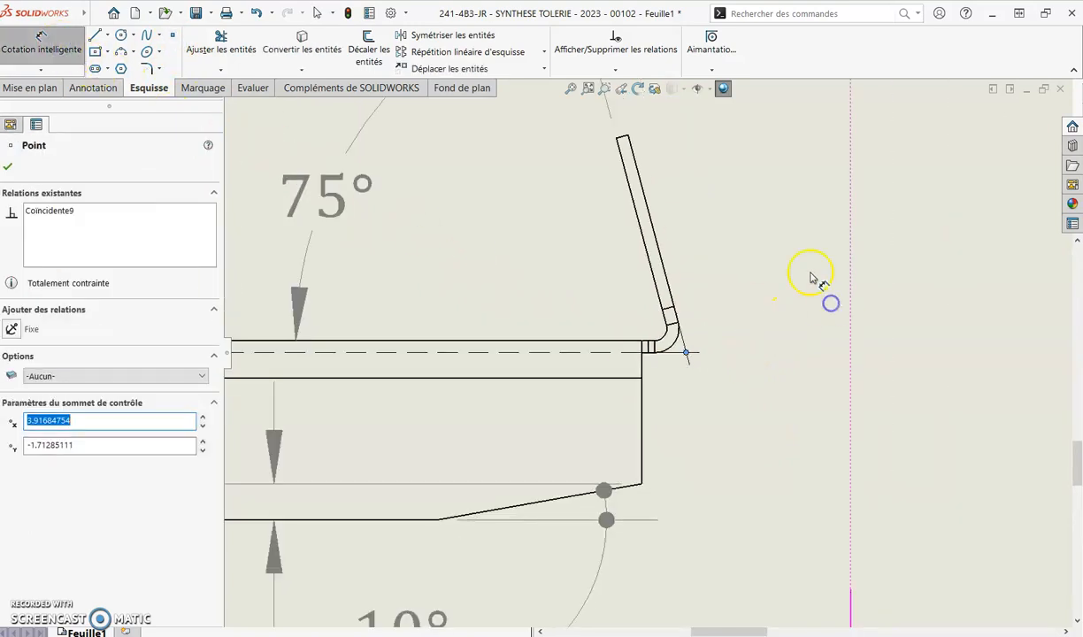
pyautogui.click(628, 180)
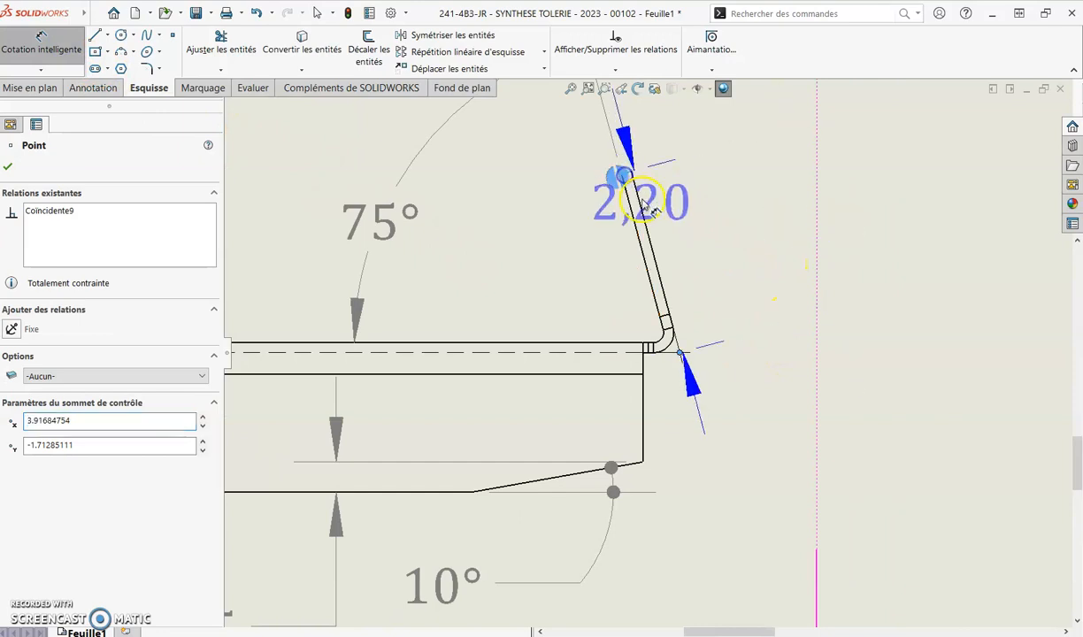
pyautogui.click(786, 387)
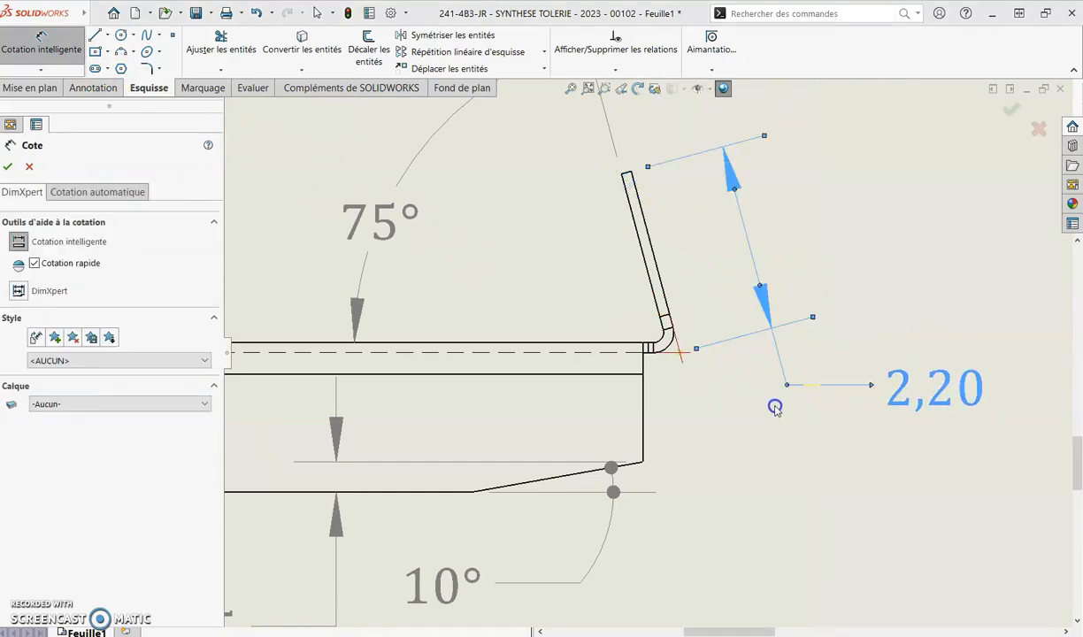
pyautogui.press('Delete')
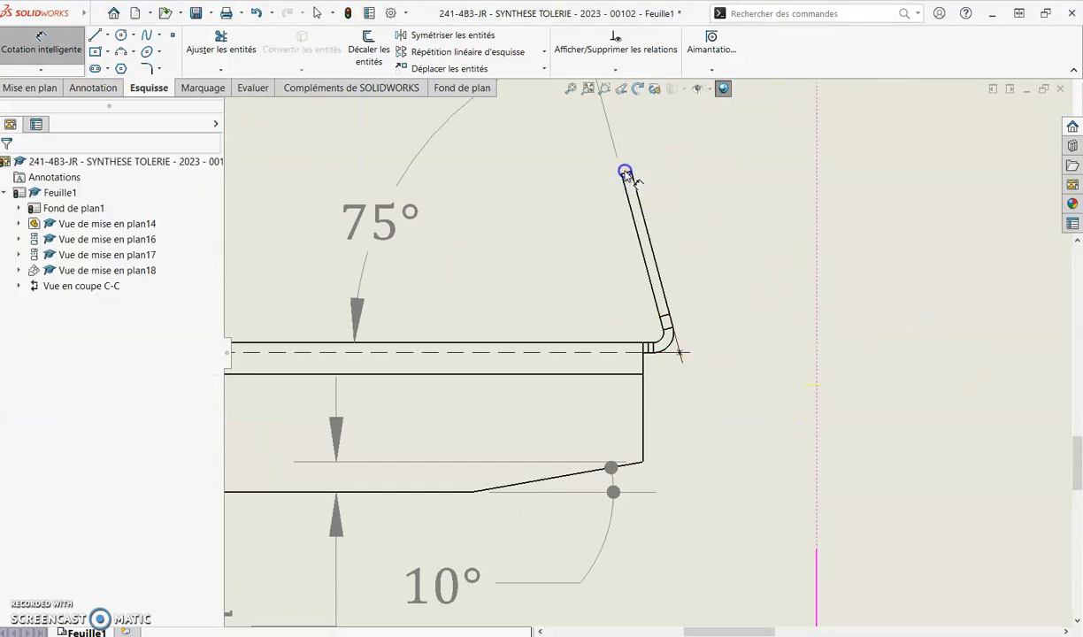
# Dimension the 75° flange's length from its tip edge to the virtual sharp point, and move the dimension text outside the view.
pyautogui.click(626, 177)
pyautogui.click(680, 352)
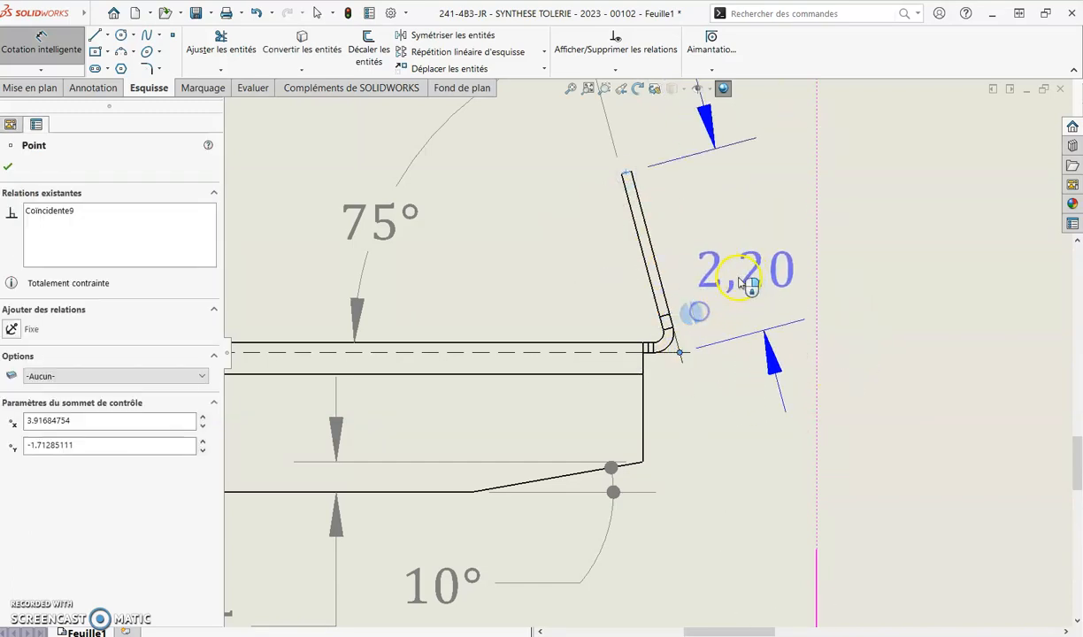
pyautogui.click(759, 234)
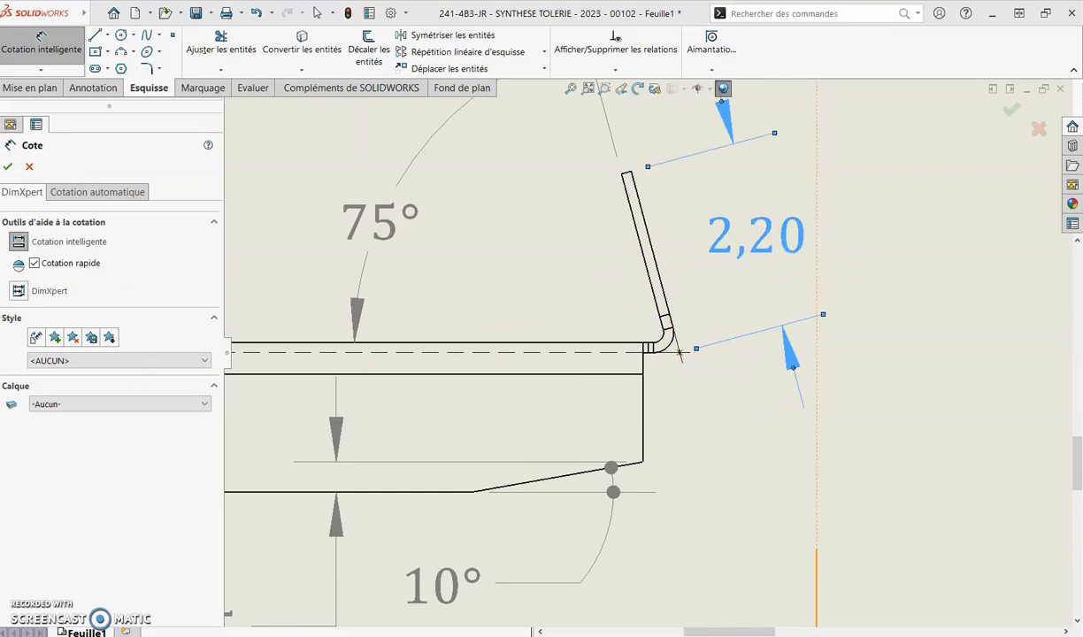
pyautogui.press('Escape')
pyautogui.moveTo(762, 240); pyautogui.dragTo(809, 392)
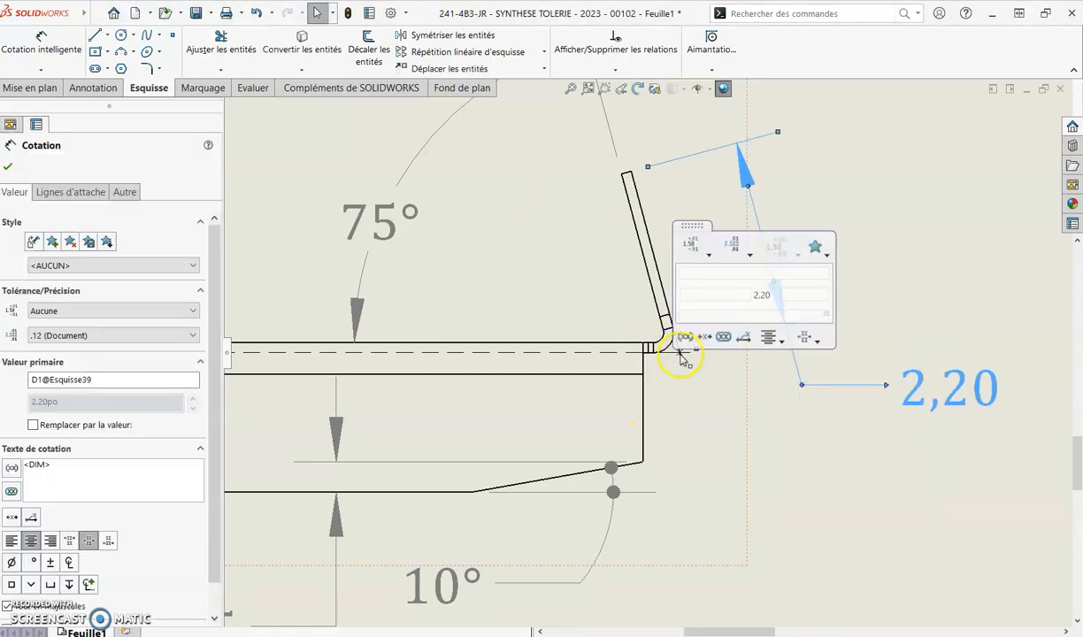
pyautogui.click(793, 472)
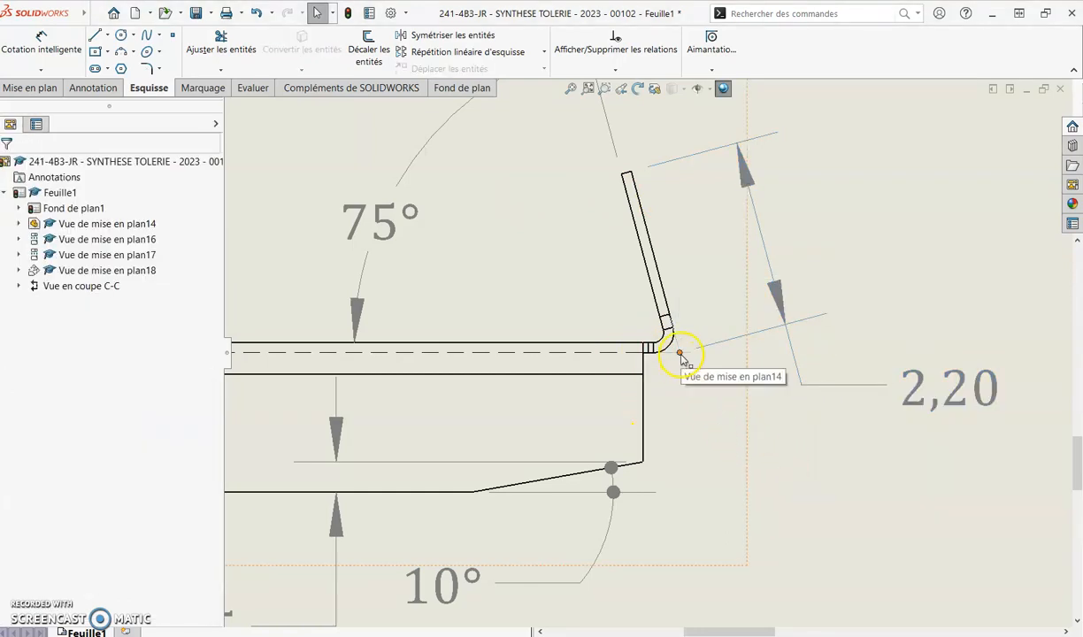
pyautogui.scroll(6, 786, 442)
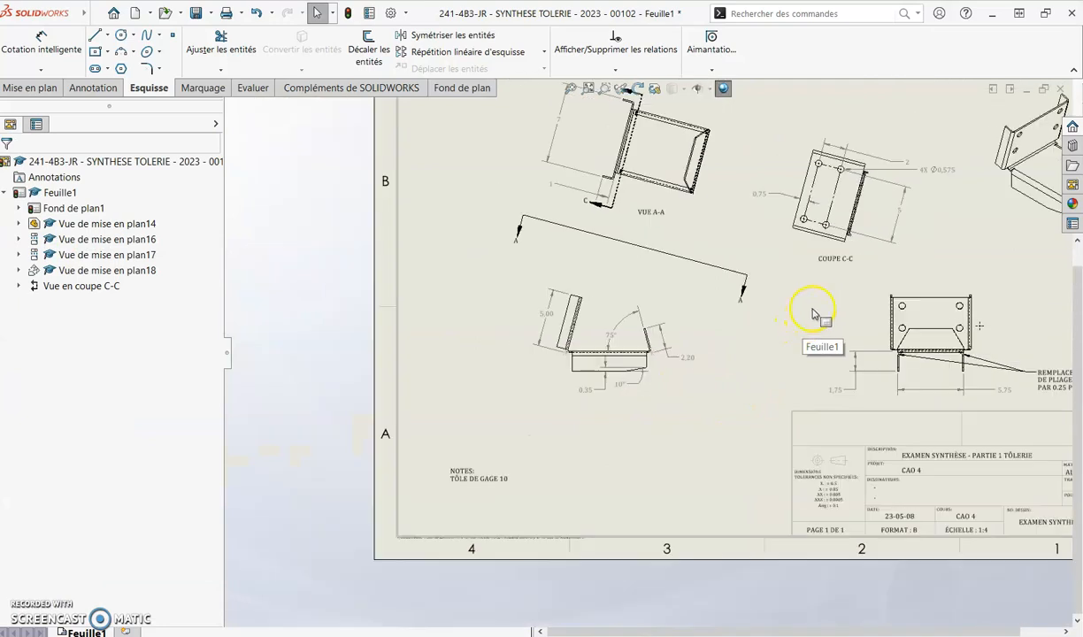
pyautogui.scroll(3, 778, 311)
pyautogui.scroll(-3, 834, 278)
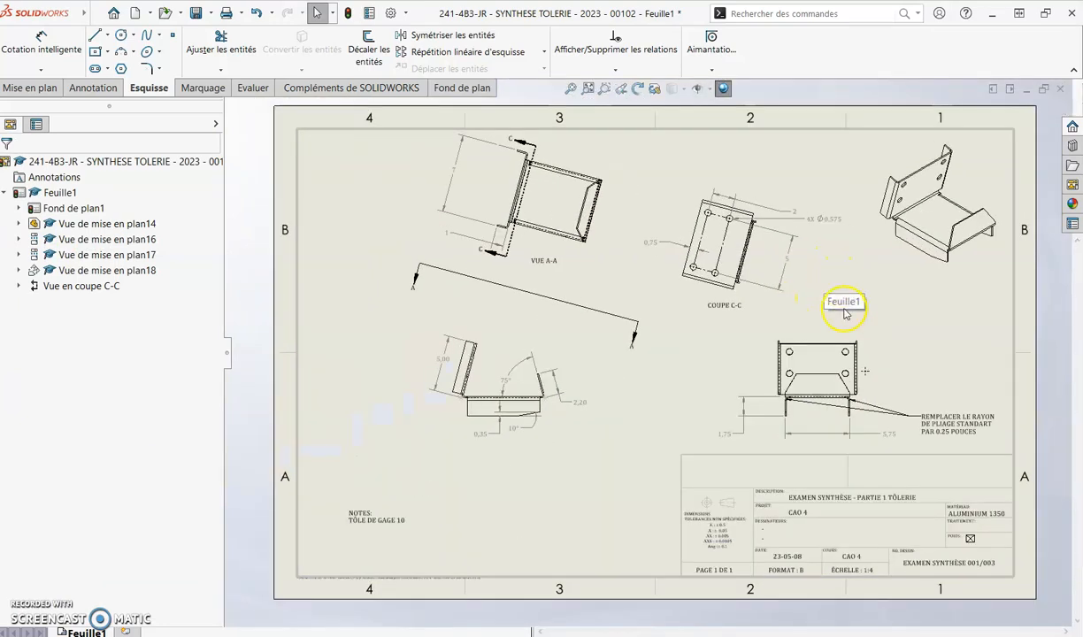